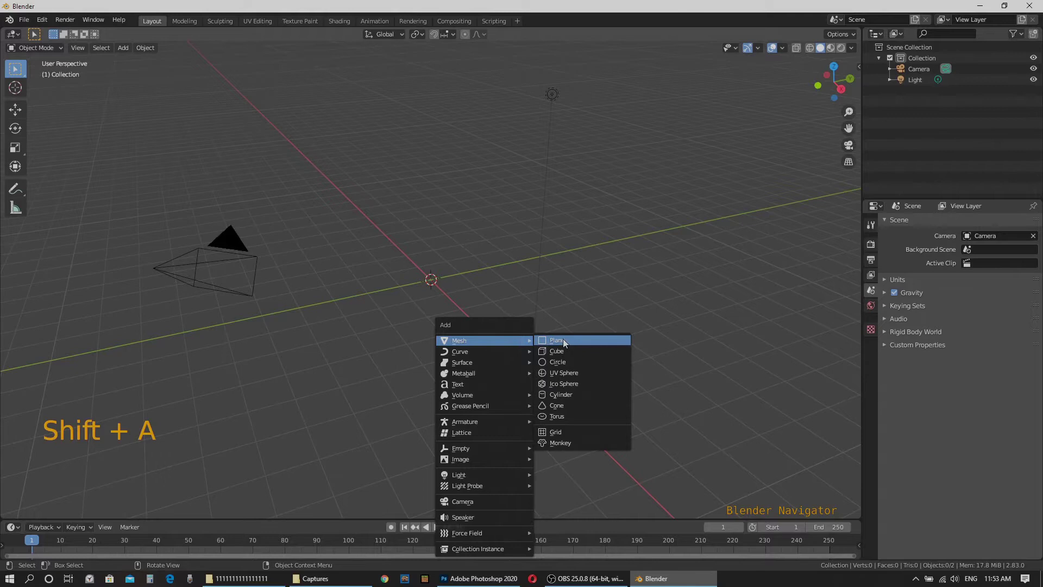
# Step: Add a plane mesh at the origin and scale it up to about 6.5
pyautogui.click(564, 341)
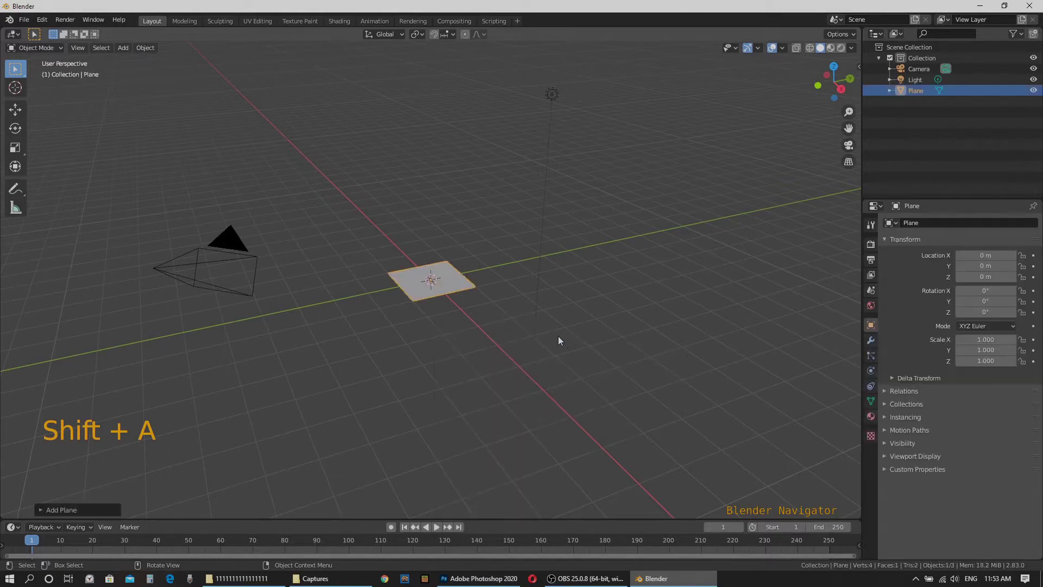
pyautogui.press('s')
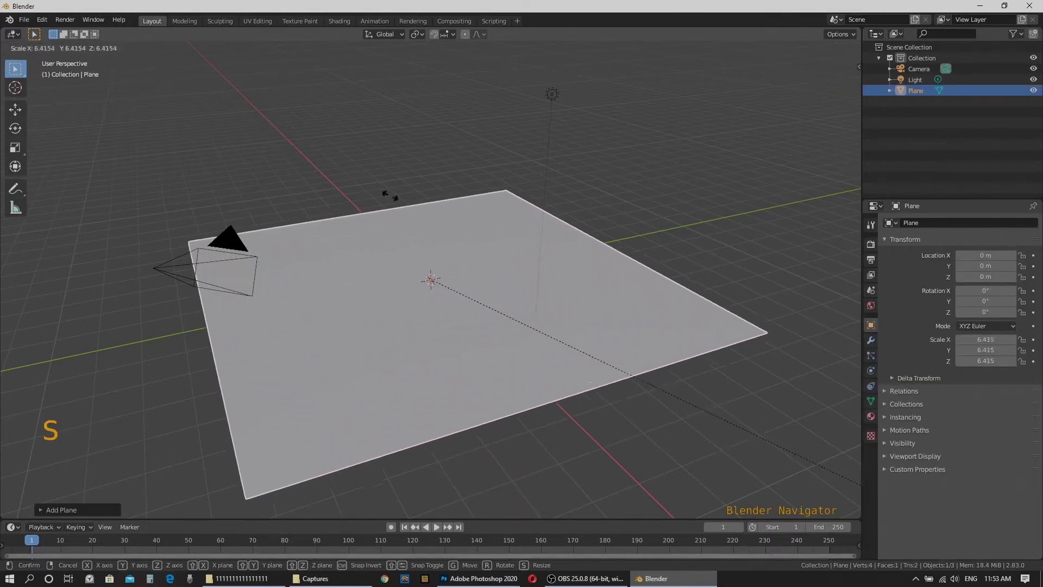
pyautogui.click(398, 204)
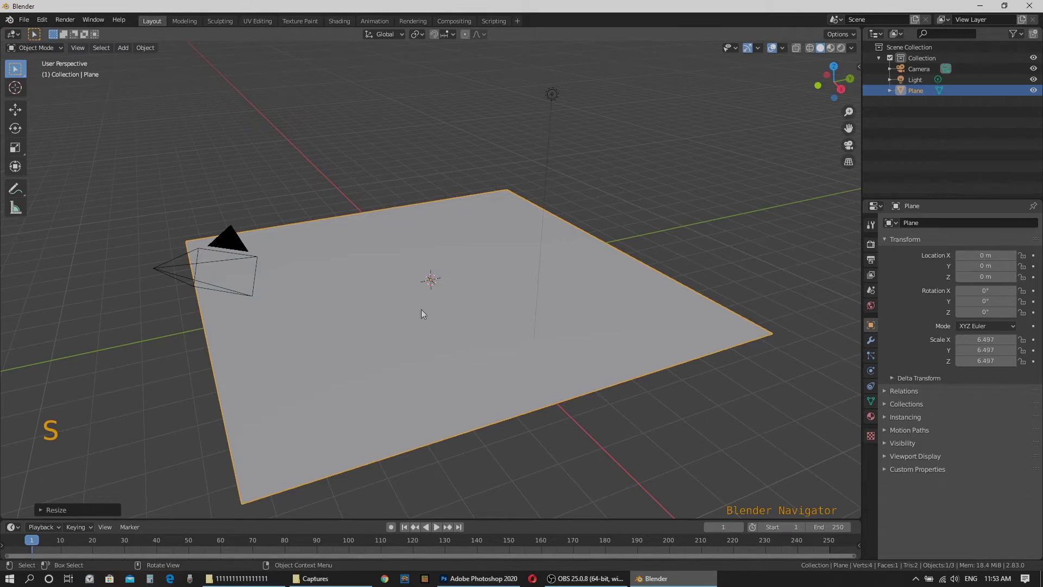
# Step: Subdivide the whole plane with 100 cuts in Edit Mode and return to Object Mode
pyautogui.press('Tab')
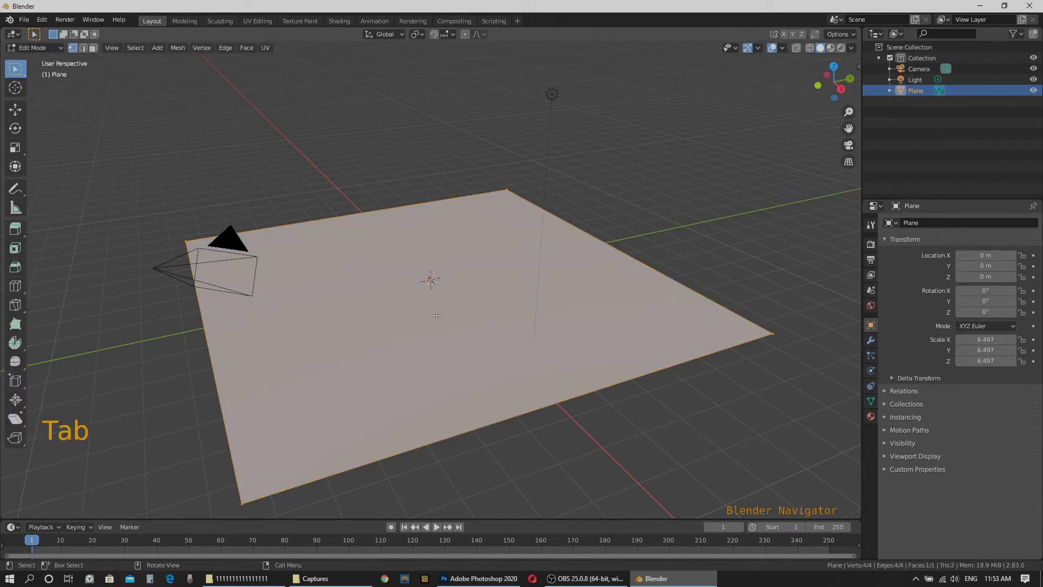
pyautogui.rightClick(436, 315)
pyautogui.click(419, 300)
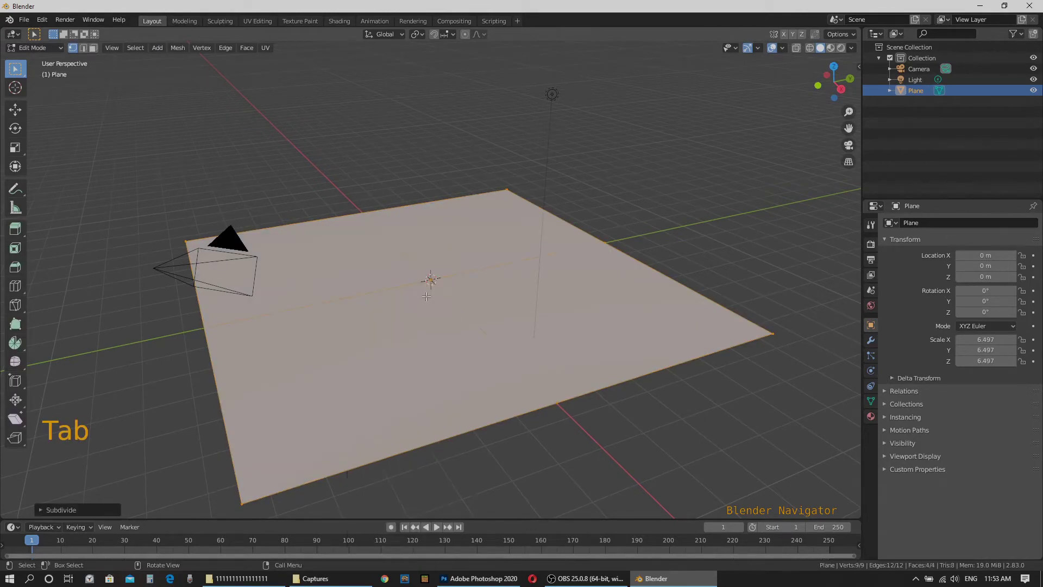
pyautogui.click(69, 514)
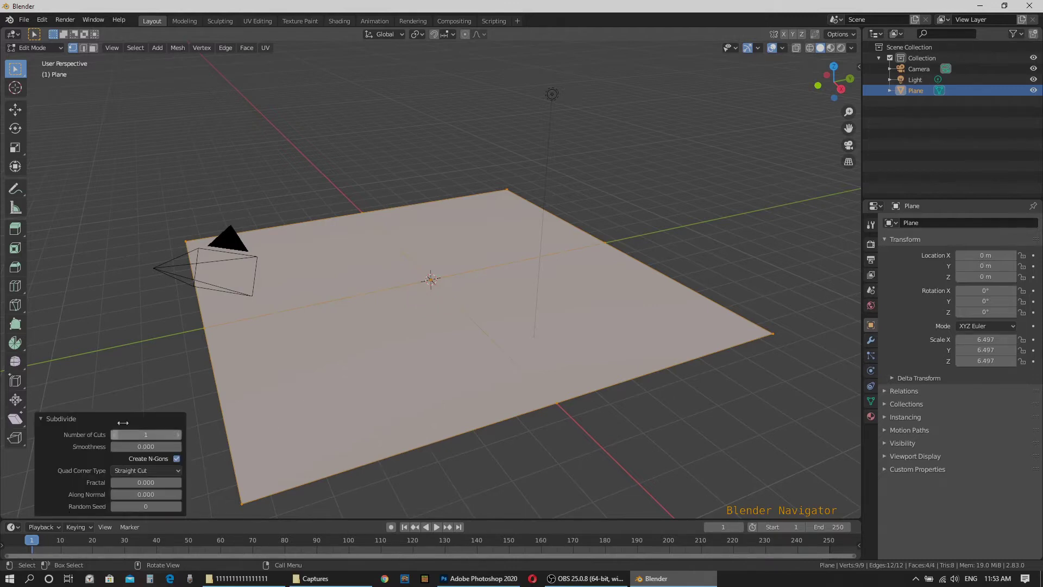
pyautogui.click(139, 434)
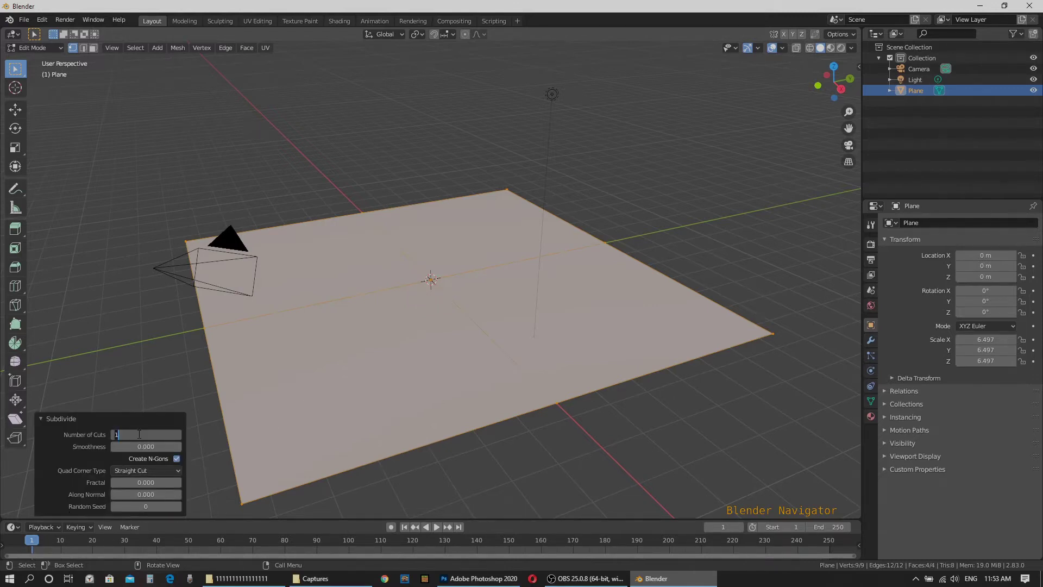
pyautogui.write('100')
pyautogui.press('Return')
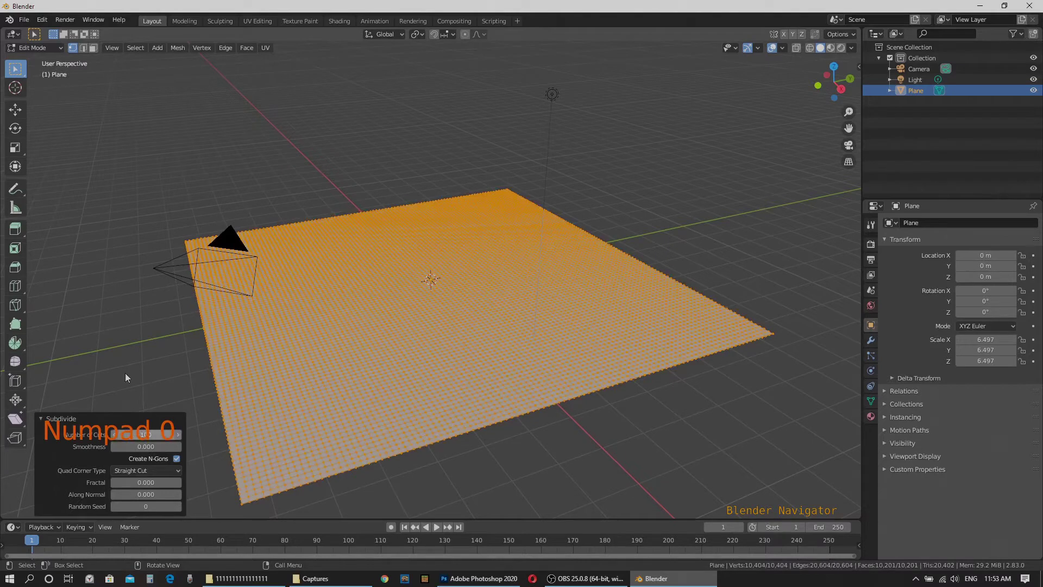
pyautogui.press('Tab')
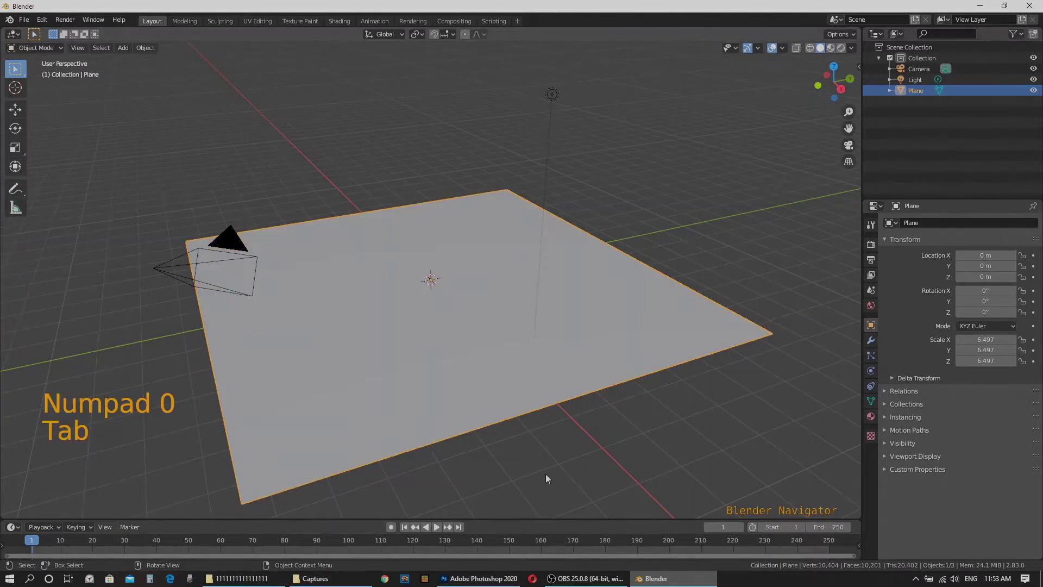
# Step: Add a Subdivision Surface modifier to the plane and set its viewport subdivisions to 2
pyautogui.click(872, 341)
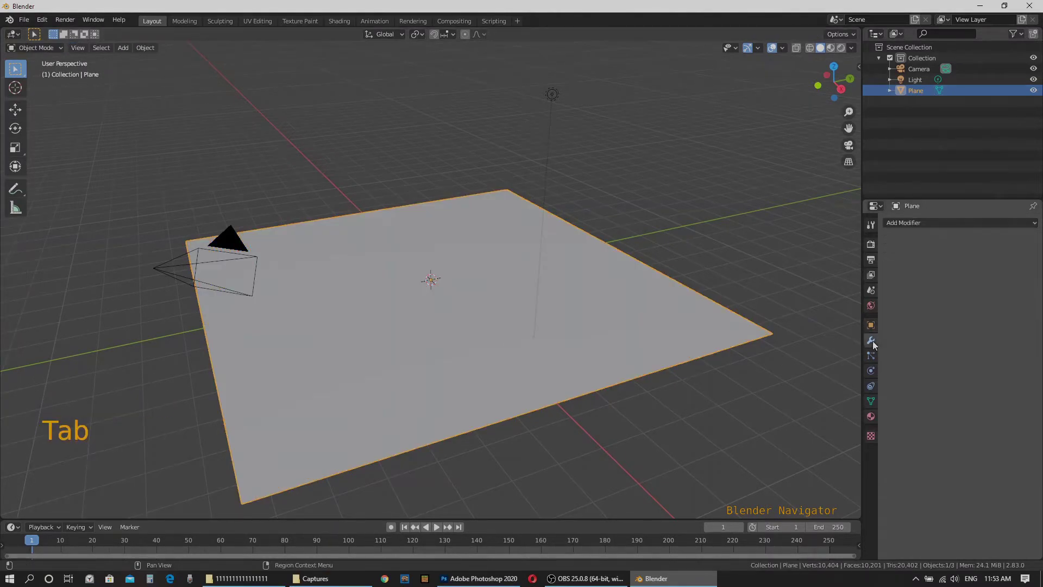
pyautogui.click(931, 224)
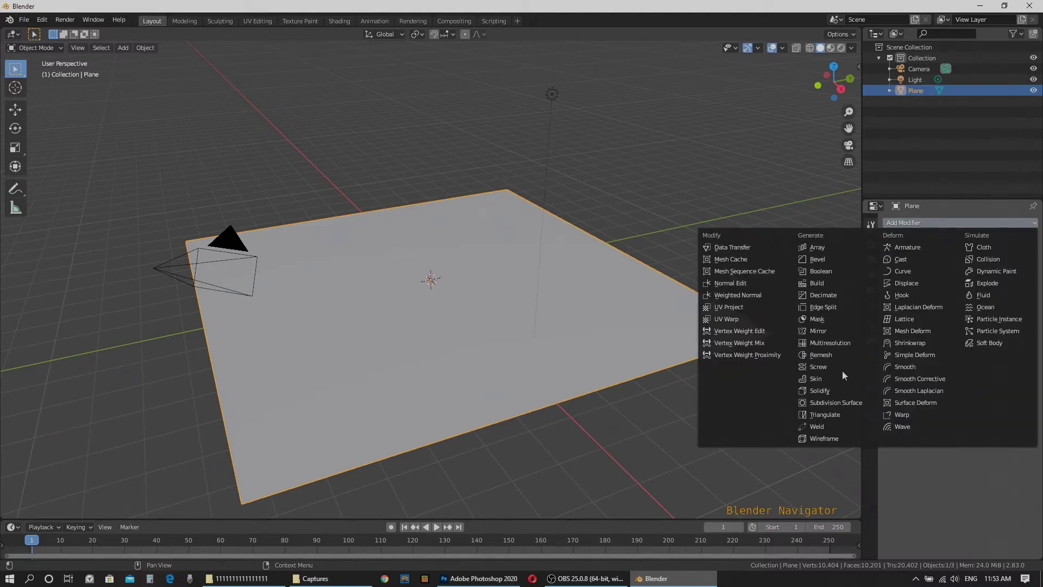
pyautogui.click(836, 403)
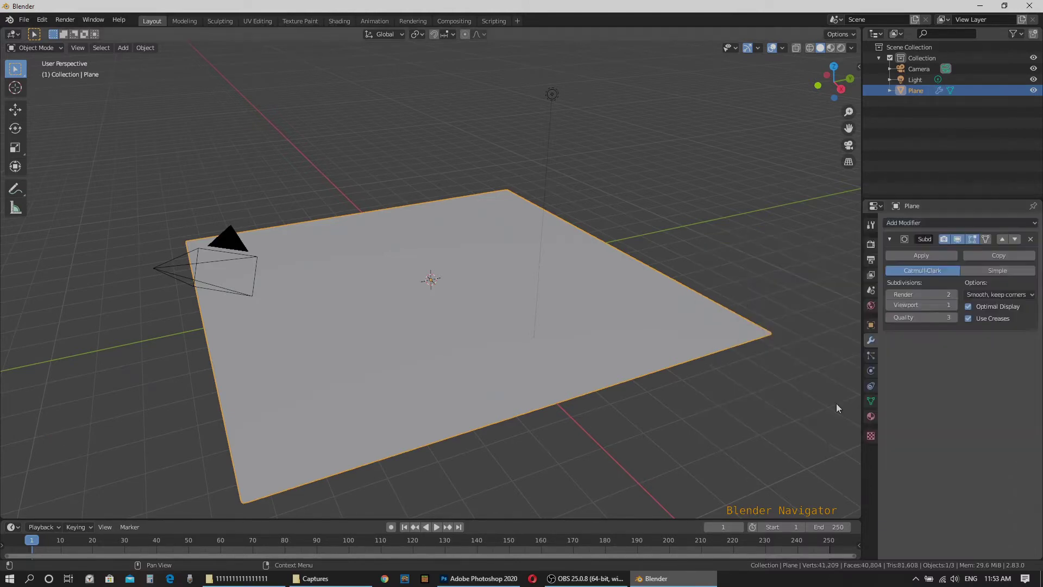
pyautogui.click(955, 305)
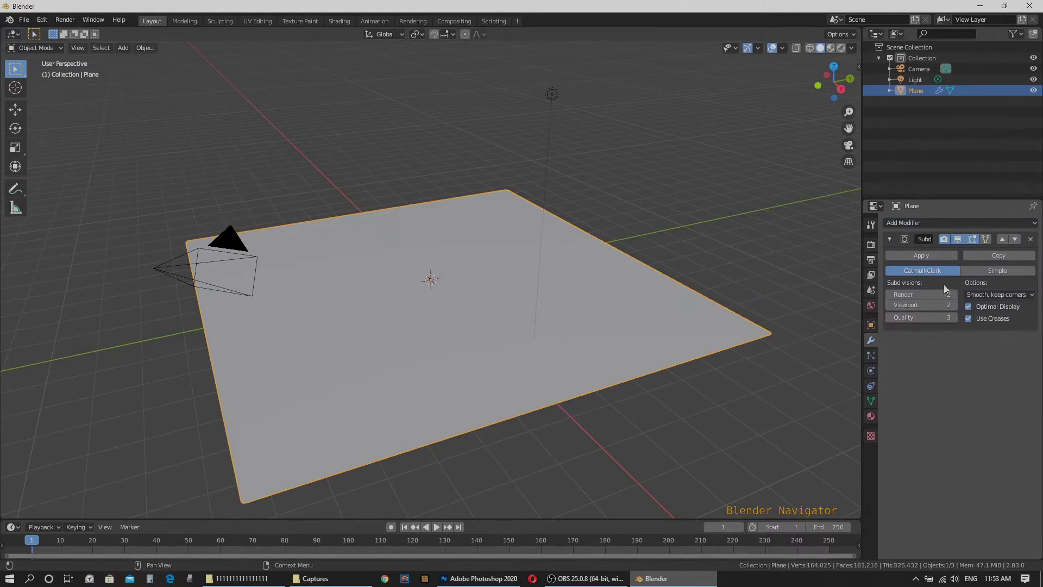
# Step: Add a Displace modifier to the plane and create a new texture for it
pyautogui.click(940, 222)
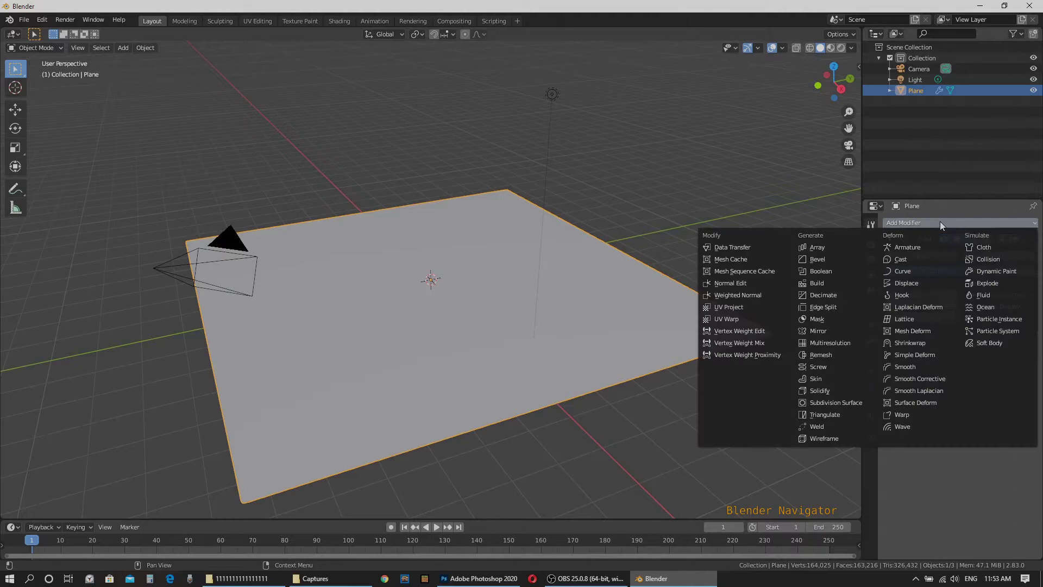
pyautogui.click(905, 283)
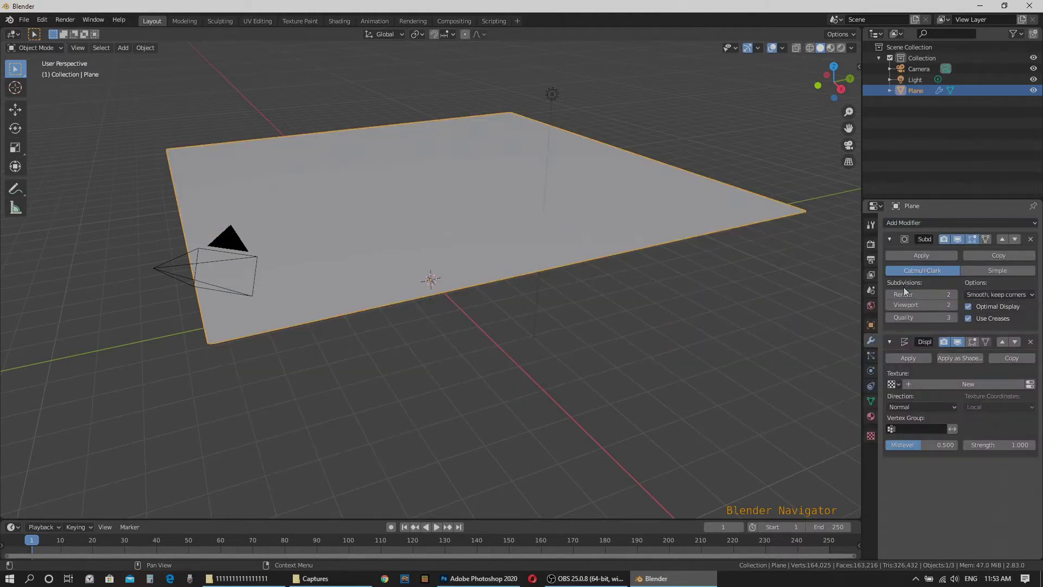
pyautogui.click(947, 386)
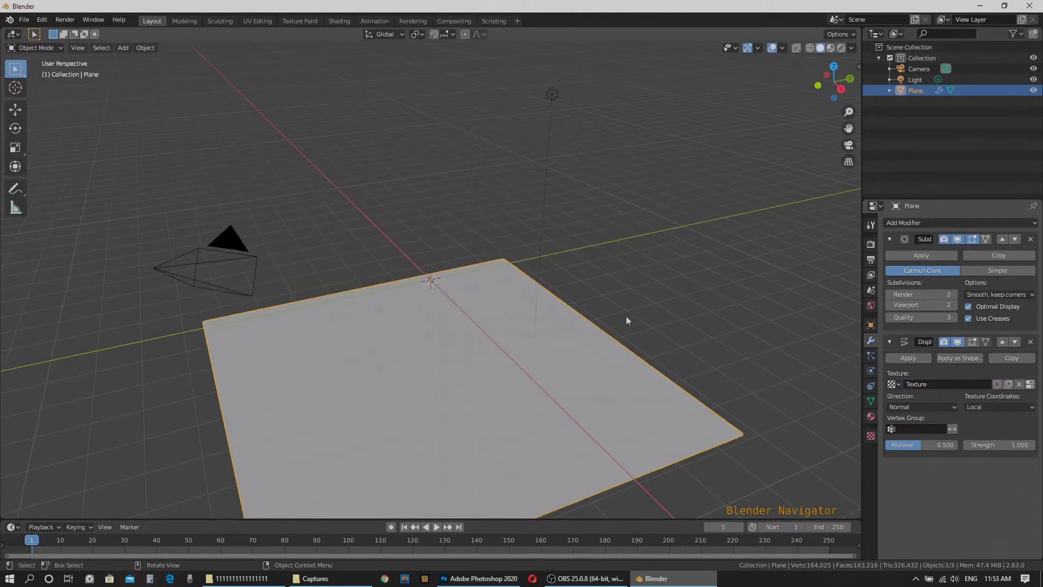
# Step: Switch to Photoshop and create a new 1920 x 1080 px RGB document at 72 ppi
pyautogui.click(478, 579)
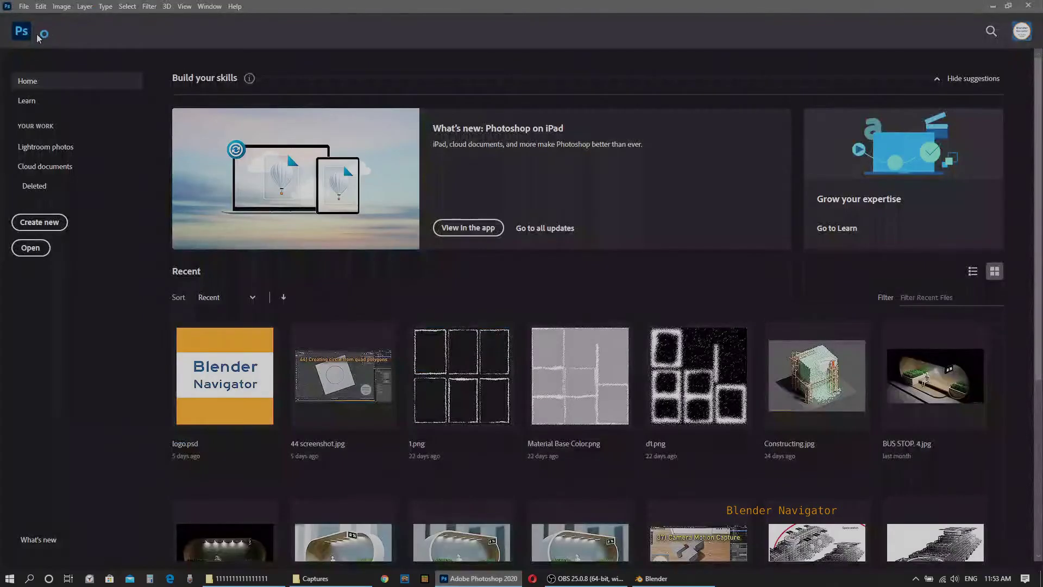
pyautogui.click(25, 8)
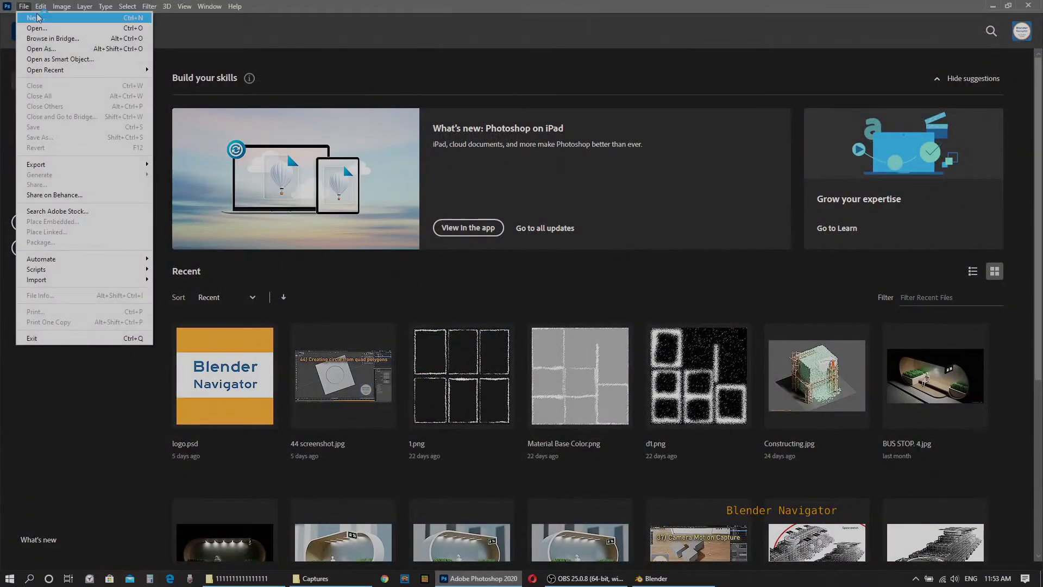
pyautogui.click(36, 18)
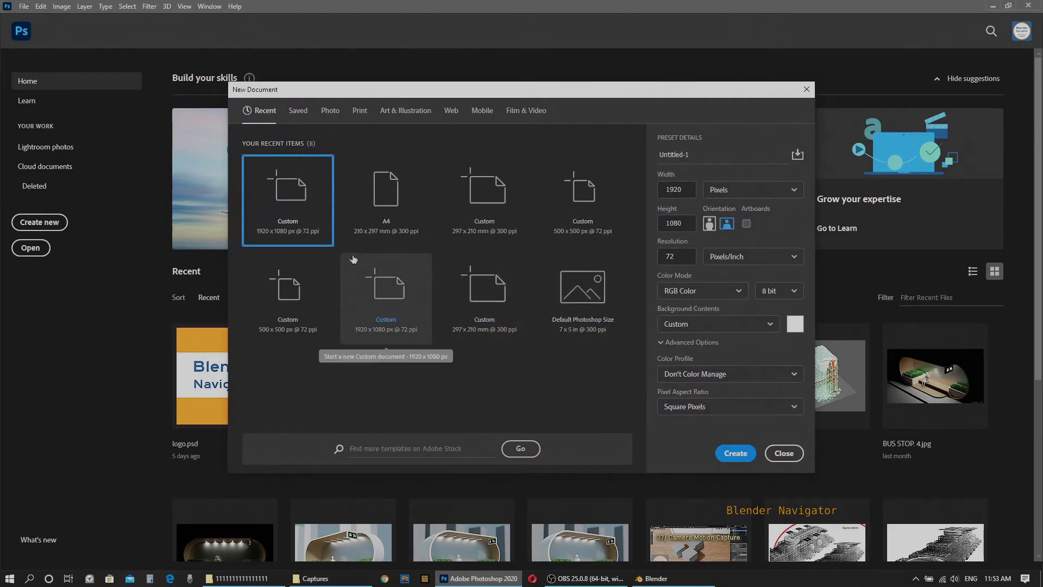
pyautogui.click(734, 454)
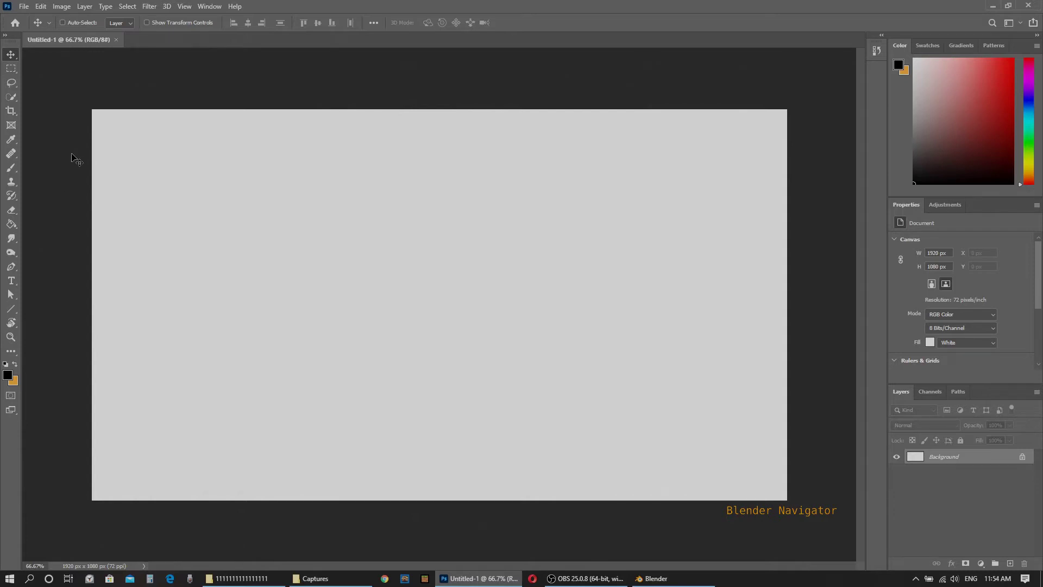
# Step: Crop the canvas to a nearly square format of about 1161 x 1080 px
pyautogui.click(8, 114)
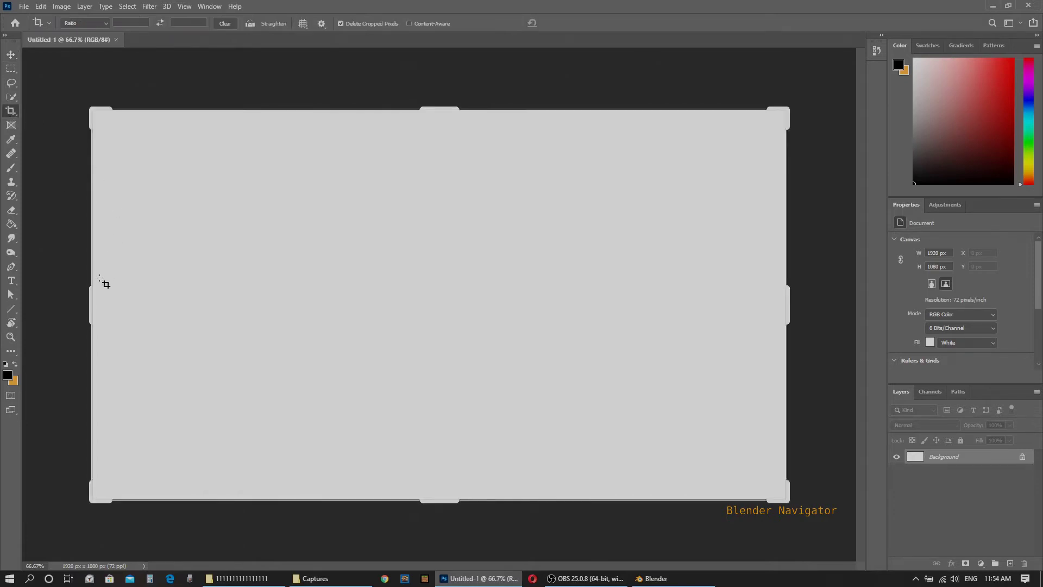
pyautogui.moveTo(90, 300); pyautogui.dragTo(229, 313)
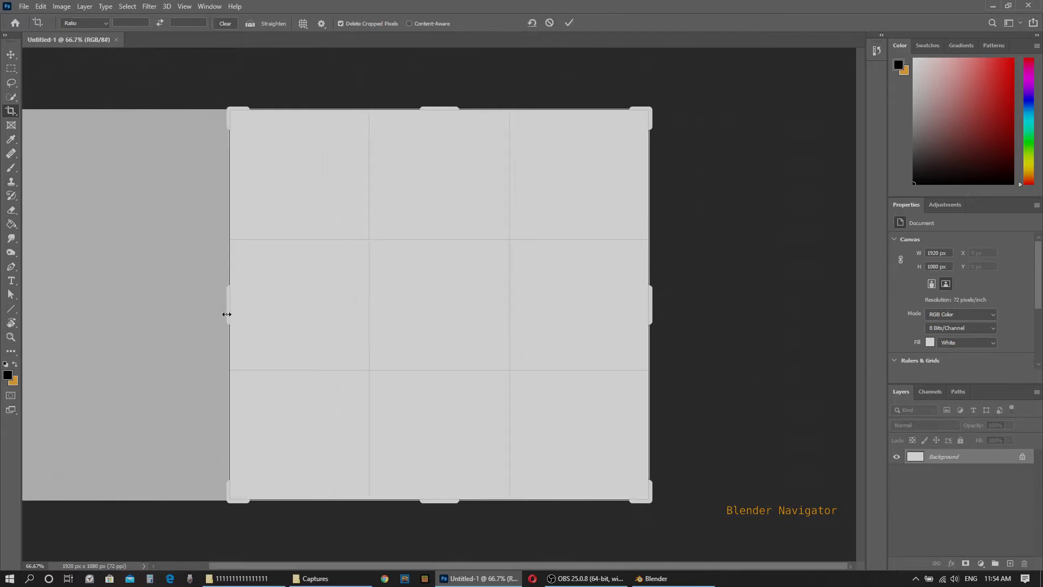
pyautogui.press('Return')
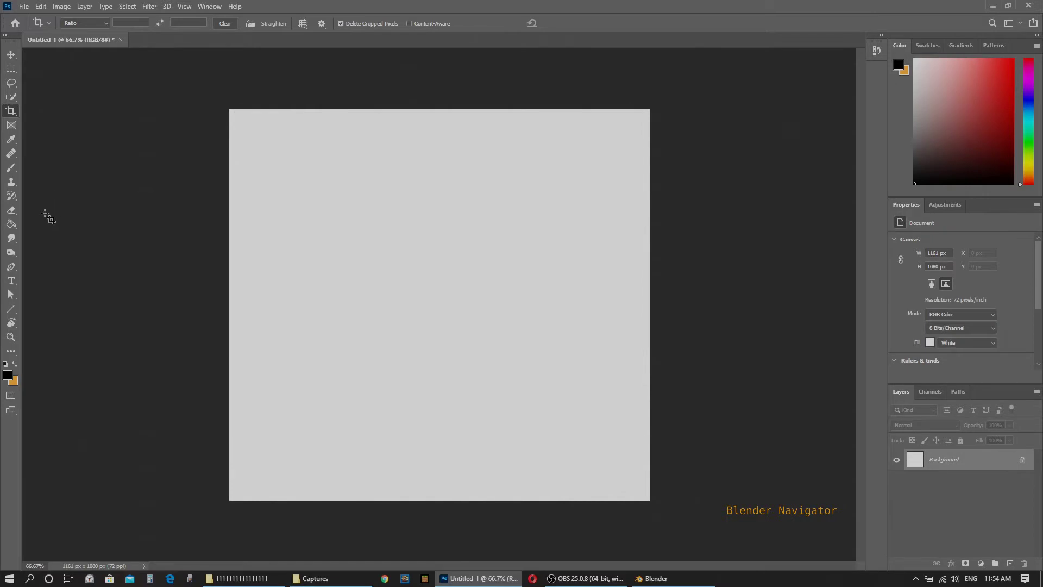
# Step: Swap the foreground and background colours and fill the Background layer with the black background colour
pyautogui.click(16, 364)
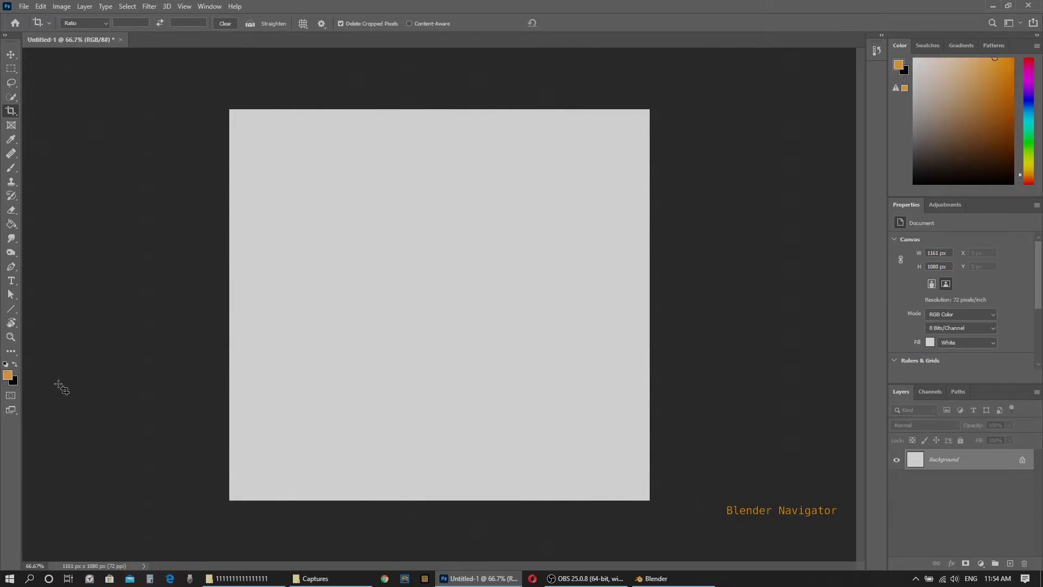
pyautogui.hotkey('shift', 'BackSpace')
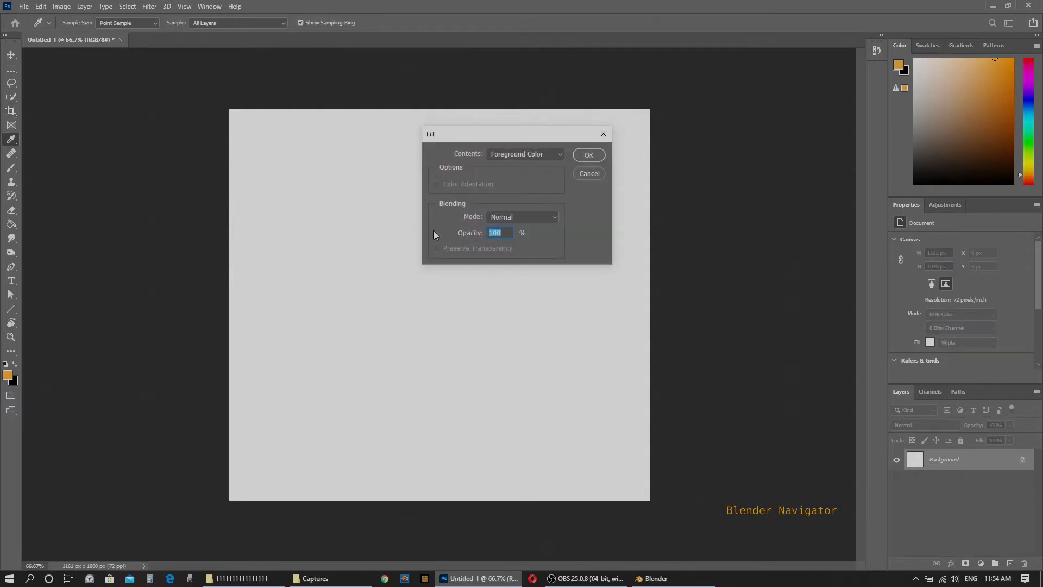
pyautogui.click(589, 174)
pyautogui.press('c')
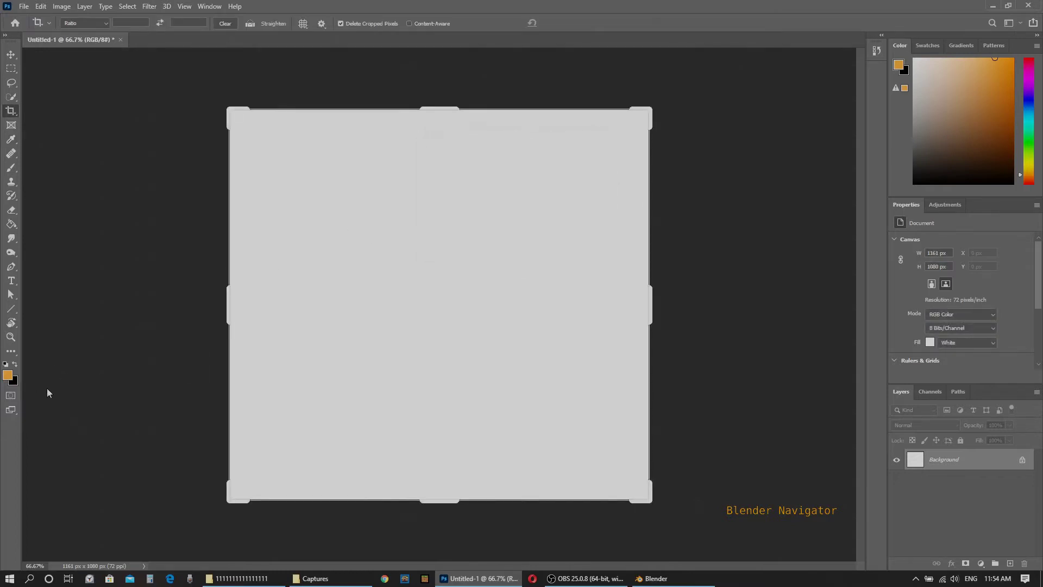
pyautogui.hotkey('ctrl', 'BackSpace')
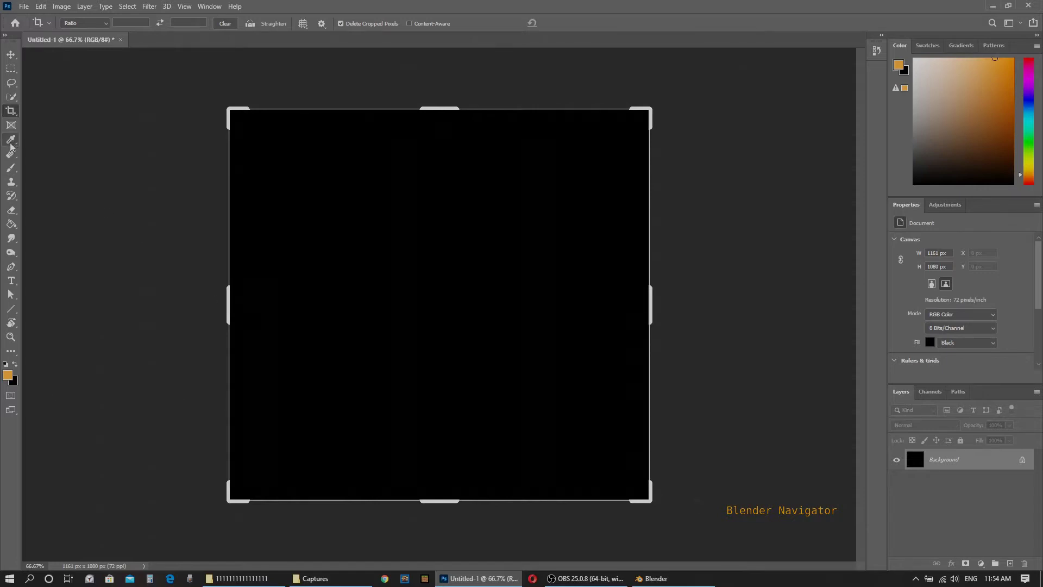
# Step: Paint an irregular, star-like white blob at the centre of the black canvas with the Brush tool
pyautogui.click(11, 168)
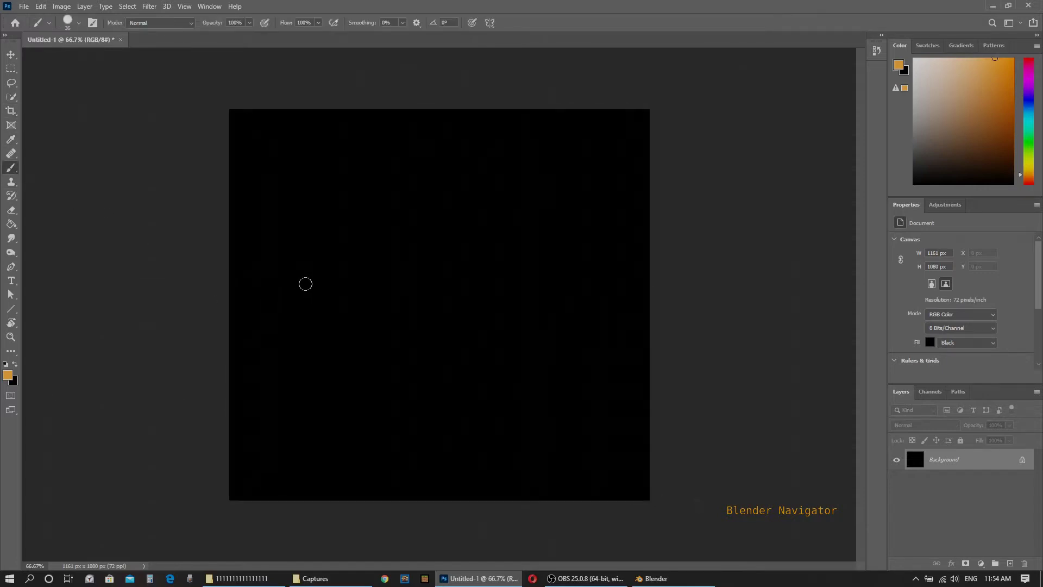
pyautogui.click(5, 365)
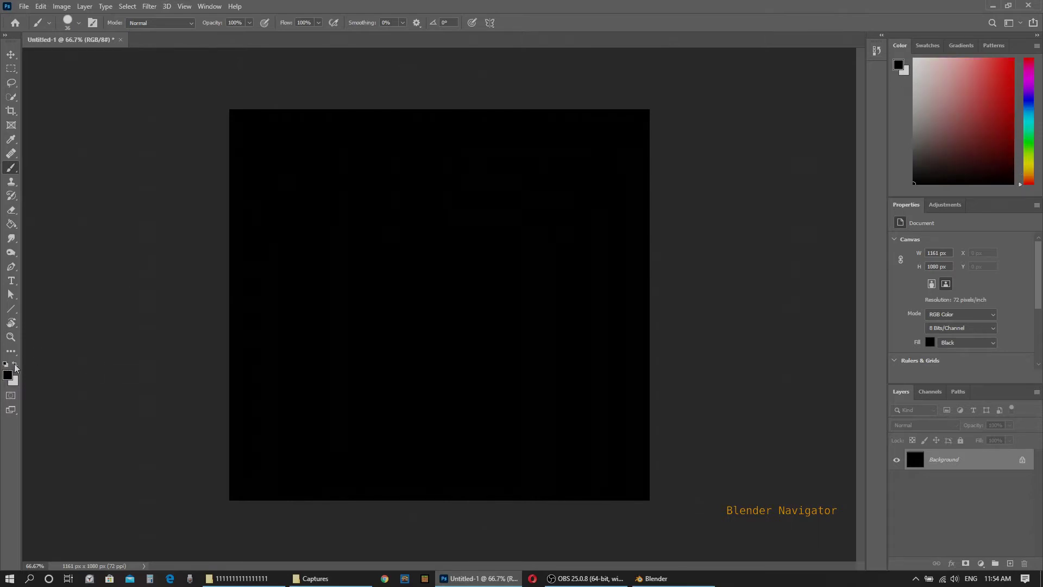
pyautogui.click(14, 365)
pyautogui.moveTo(445, 297)
pyautogui.mouseDown()
pyautogui.moveTo(423, 293)
pyautogui.moveTo(453, 295)
pyautogui.moveTo(415, 296)
pyautogui.moveTo(448, 295)
pyautogui.moveTo(433, 305)
pyautogui.moveTo(459, 313)
pyautogui.moveTo(439, 301)
pyautogui.moveTo(458, 299)
pyautogui.moveTo(451, 281)
pyautogui.moveTo(423, 288)
pyautogui.moveTo(412, 262)
pyautogui.moveTo(422, 276)
pyautogui.moveTo(406, 293)
pyautogui.moveTo(420, 310)
pyautogui.moveTo(410, 329)
pyautogui.moveTo(433, 307)
pyautogui.moveTo(443, 324)
pyautogui.moveTo(451, 308)
pyautogui.moveTo(471, 305)
pyautogui.moveTo(455, 264)
pyautogui.mouseUp()
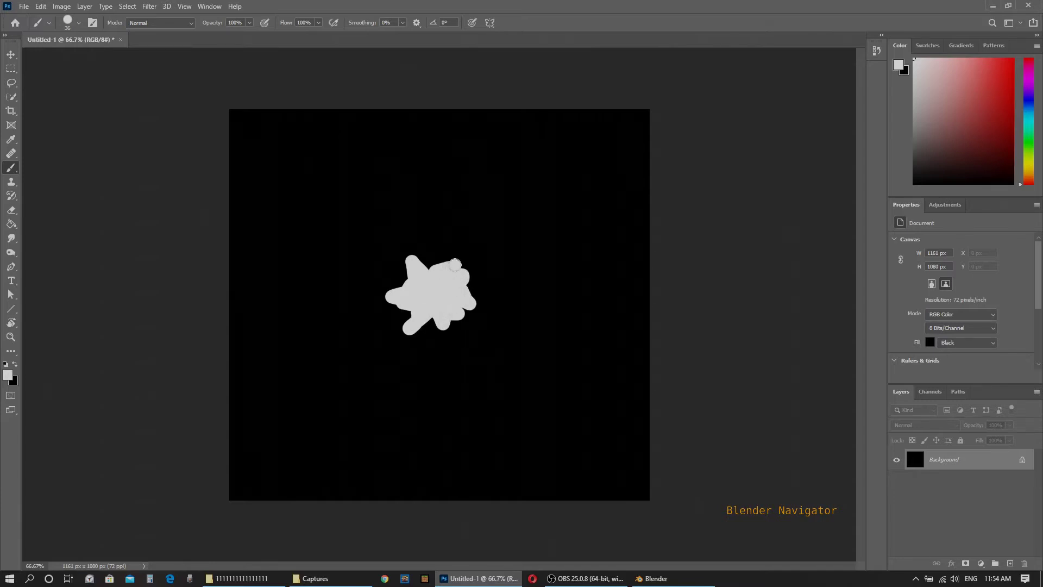
# Step: Set the foreground colour to light grey #c7c5c5 and paint an irregular band around the white blob
pyautogui.click(9, 377)
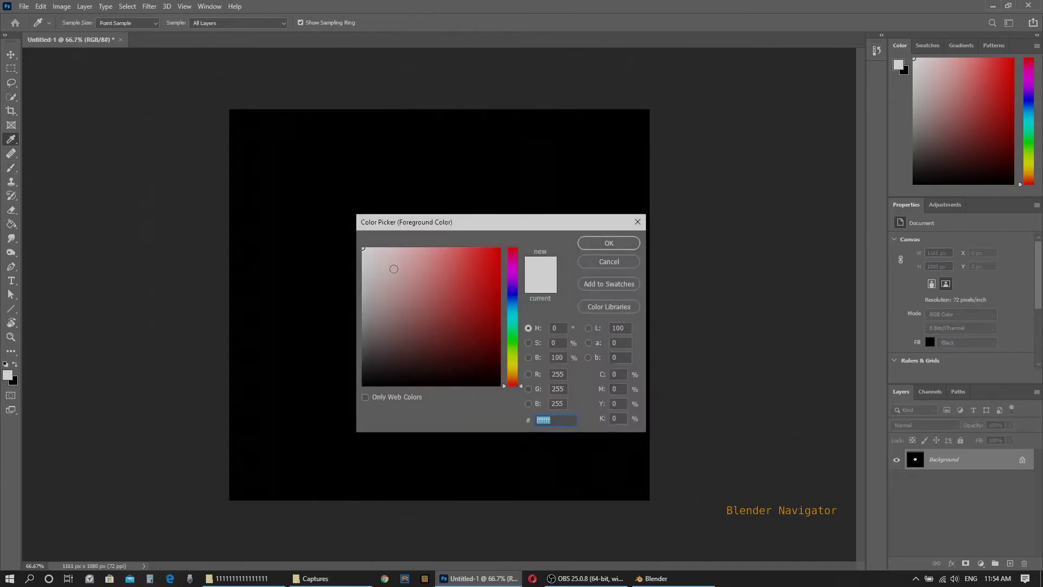
pyautogui.click(390, 248)
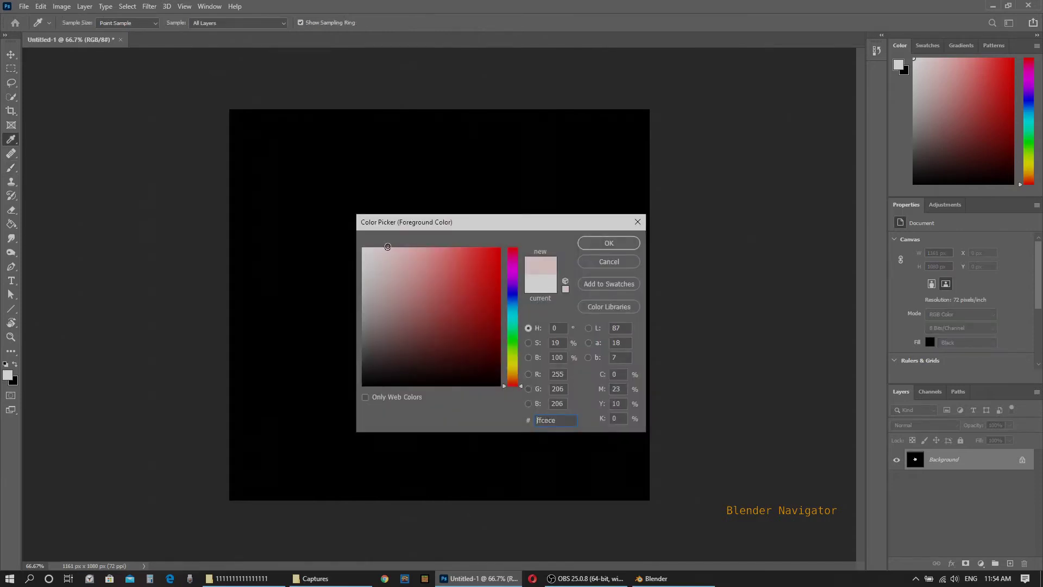
pyautogui.moveTo(387, 247); pyautogui.dragTo(363, 281)
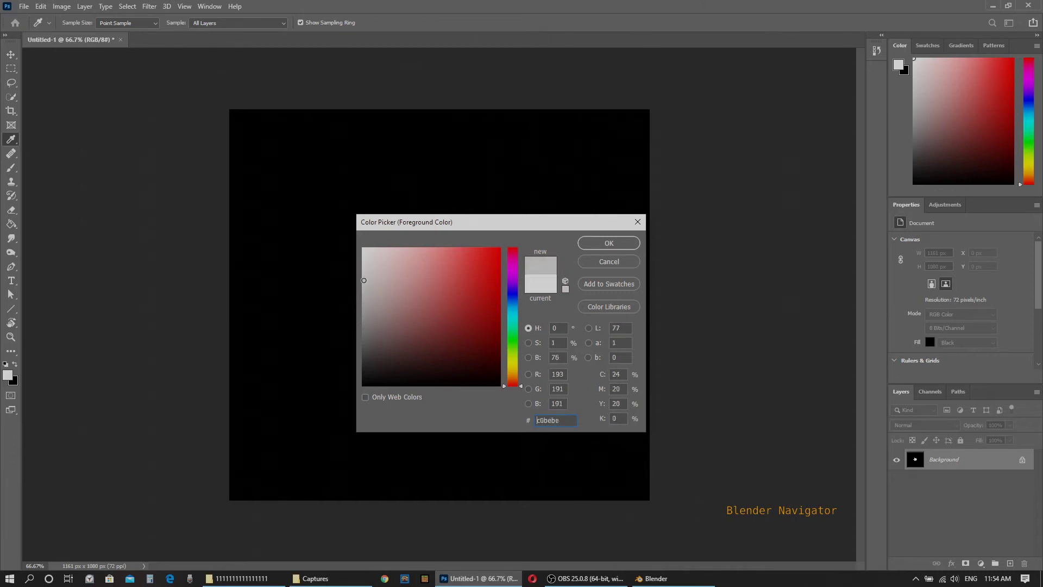
pyautogui.click(609, 244)
pyautogui.press('b')
pyautogui.moveTo(429, 293)
pyautogui.mouseDown()
pyautogui.moveTo(469, 322)
pyautogui.moveTo(400, 339)
pyautogui.moveTo(409, 322)
pyautogui.moveTo(390, 300)
pyautogui.moveTo(414, 248)
pyautogui.moveTo(429, 265)
pyautogui.moveTo(463, 256)
pyautogui.moveTo(478, 309)
pyautogui.moveTo(443, 325)
pyautogui.moveTo(457, 322)
pyautogui.moveTo(469, 341)
pyautogui.moveTo(435, 334)
pyautogui.moveTo(443, 324)
pyautogui.mouseUp()
# Step: Set the foreground colour to medium grey #878787 and paint a band with finger-like spikes around the light grey shape
pyautogui.click(8, 377)
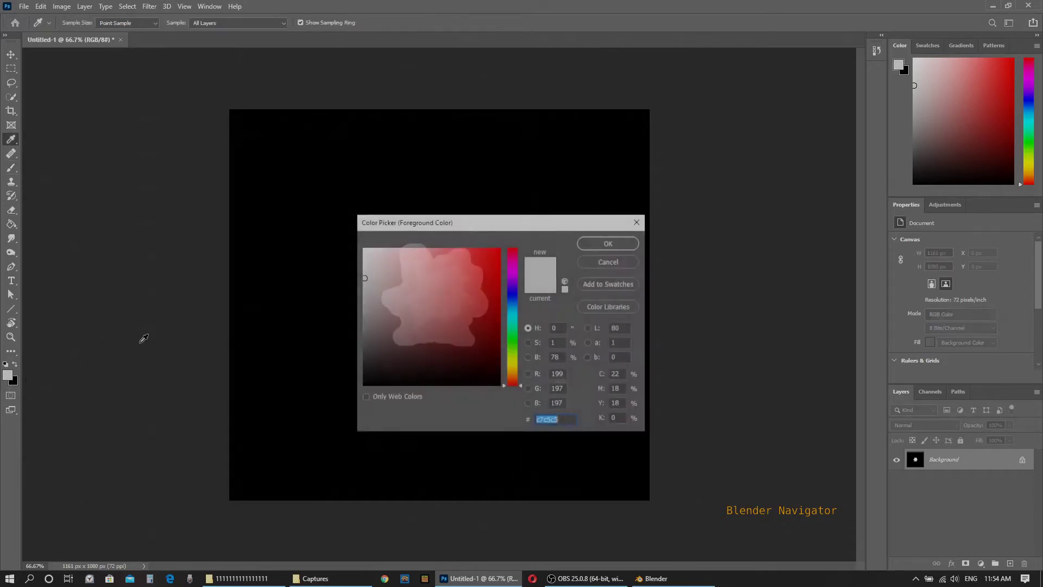
pyautogui.write('888888')
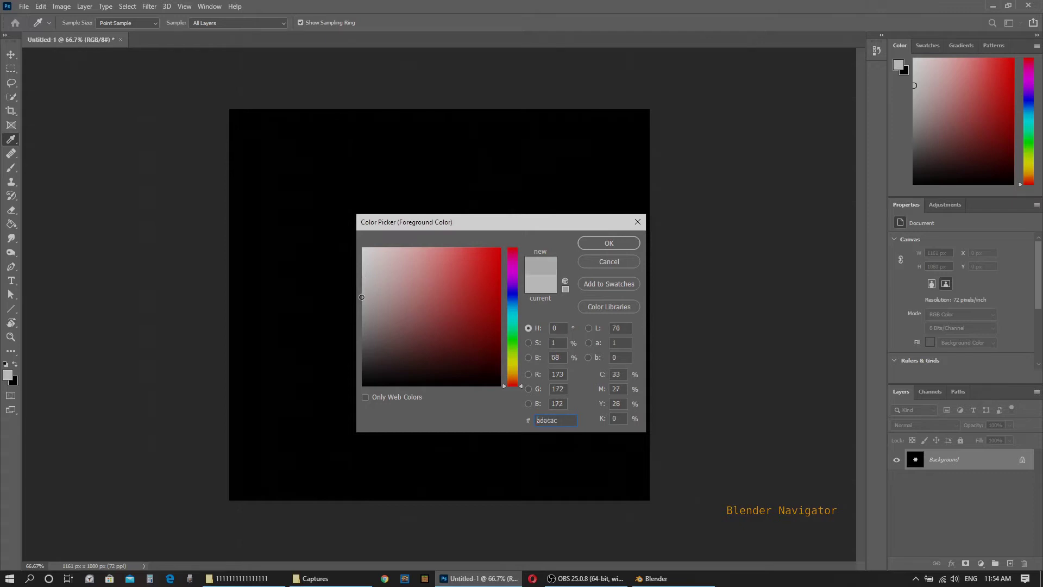
pyautogui.click(589, 242)
pyautogui.moveTo(424, 344)
pyautogui.mouseDown()
pyautogui.moveTo(398, 351)
pyautogui.moveTo(397, 323)
pyautogui.moveTo(352, 291)
pyautogui.moveTo(388, 292)
pyautogui.moveTo(398, 279)
pyautogui.moveTo(411, 212)
pyautogui.moveTo(407, 238)
pyautogui.moveTo(435, 254)
pyautogui.moveTo(470, 249)
pyautogui.moveTo(480, 267)
pyautogui.moveTo(538, 260)
pyautogui.moveTo(486, 276)
pyautogui.moveTo(483, 288)
pyautogui.moveTo(515, 296)
pyautogui.moveTo(483, 299)
pyautogui.moveTo(486, 322)
pyautogui.moveTo(474, 322)
pyautogui.moveTo(472, 339)
pyautogui.moveTo(484, 366)
pyautogui.moveTo(425, 352)
pyautogui.mouseUp()
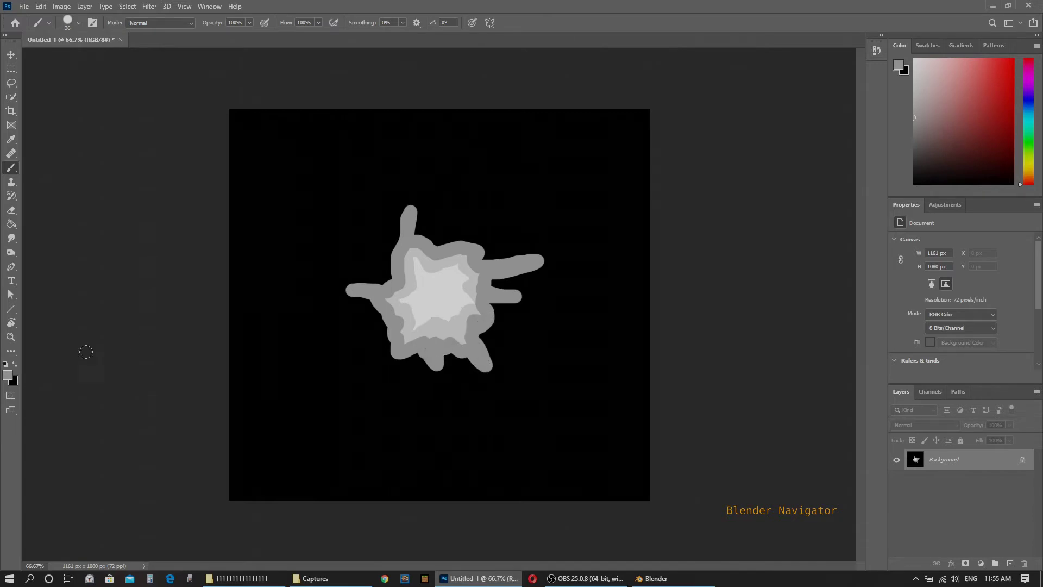
# Step: Set the foreground colour to dark grey #585858, enlarge the brush to 91 px and paint a wide, lobed band around the medium grey shape
pyautogui.click(8, 375)
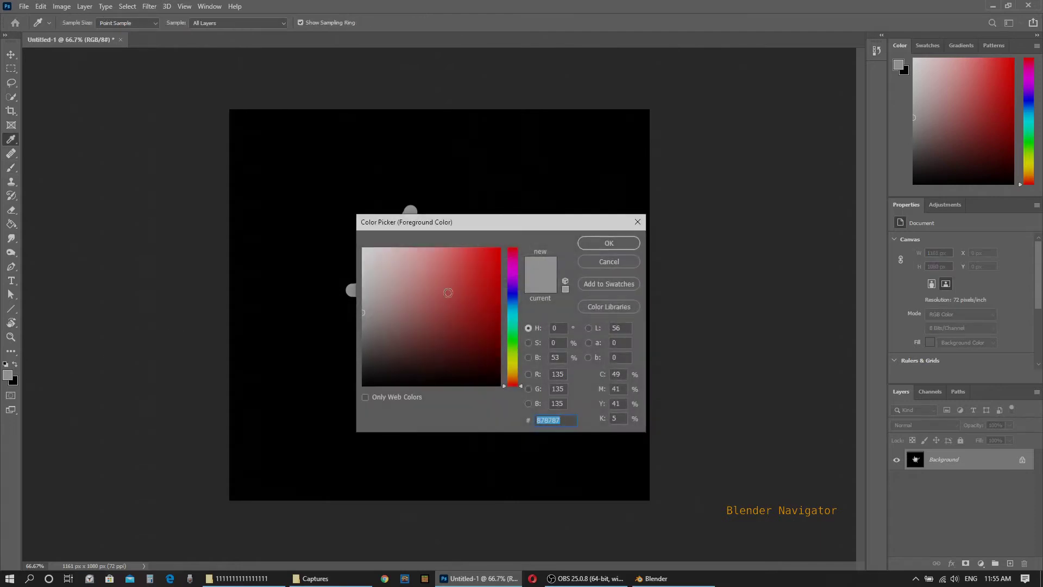
pyautogui.moveTo(364, 314); pyautogui.dragTo(363, 338)
pyautogui.click(605, 248)
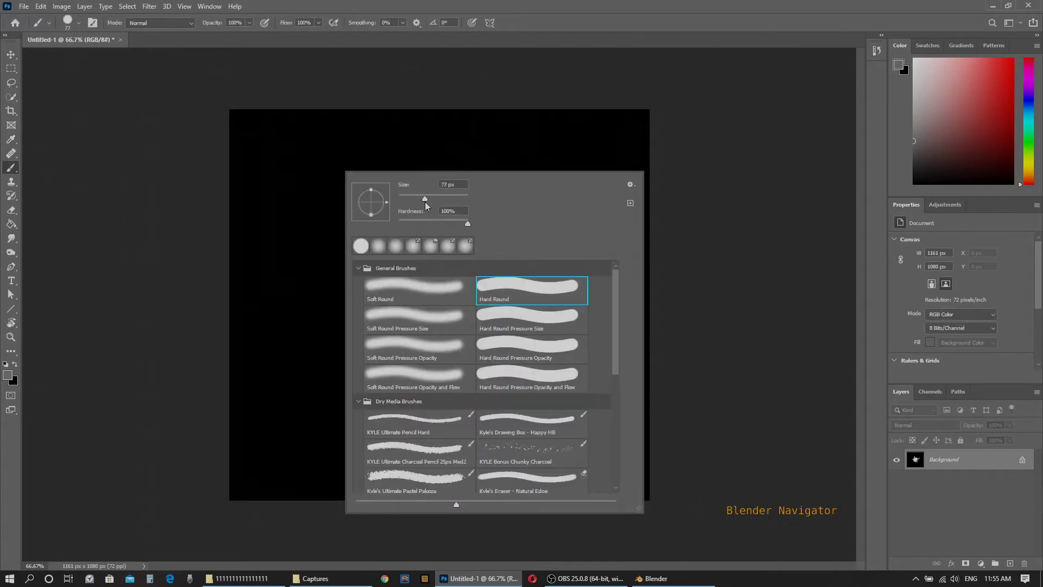
pyautogui.click(740, 21)
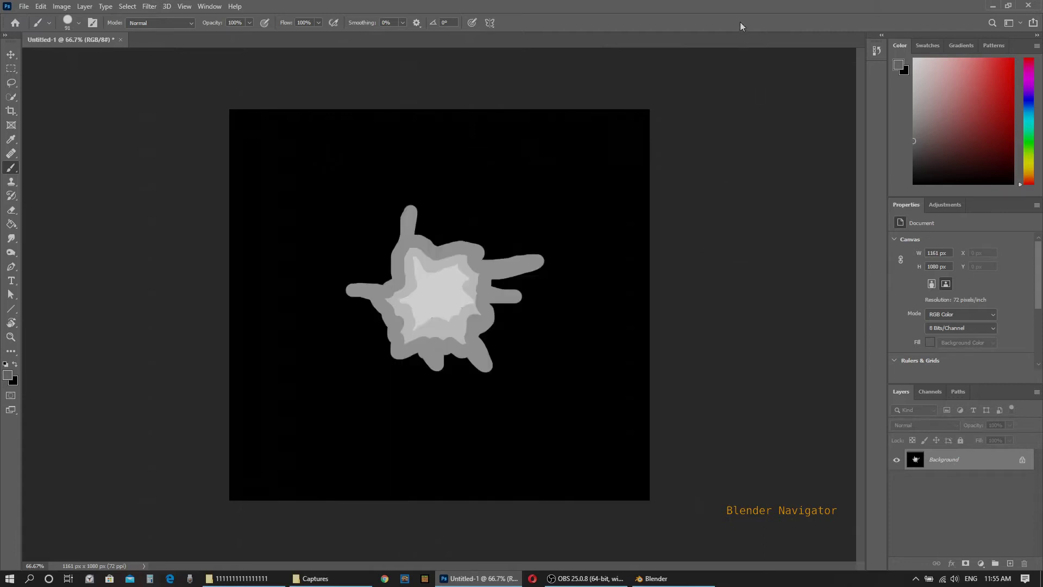
pyautogui.moveTo(373, 272)
pyautogui.mouseDown()
pyautogui.moveTo(397, 200)
pyautogui.moveTo(425, 189)
pyautogui.moveTo(436, 229)
pyautogui.moveTo(477, 230)
pyautogui.moveTo(426, 232)
pyautogui.moveTo(488, 235)
pyautogui.moveTo(503, 247)
pyautogui.moveTo(568, 242)
pyautogui.moveTo(567, 255)
pyautogui.moveTo(557, 270)
pyautogui.moveTo(503, 285)
pyautogui.moveTo(534, 299)
pyautogui.moveTo(534, 314)
pyautogui.moveTo(513, 315)
pyautogui.moveTo(496, 338)
pyautogui.moveTo(508, 398)
pyautogui.moveTo(455, 368)
pyautogui.moveTo(445, 441)
pyautogui.moveTo(429, 378)
pyautogui.moveTo(416, 368)
pyautogui.moveTo(298, 387)
pyautogui.moveTo(366, 349)
pyautogui.moveTo(385, 350)
pyautogui.moveTo(369, 322)
pyautogui.moveTo(302, 281)
pyautogui.moveTo(348, 283)
pyautogui.moveTo(350, 221)
pyautogui.moveTo(361, 233)
pyautogui.moveTo(383, 214)
pyautogui.mouseUp()
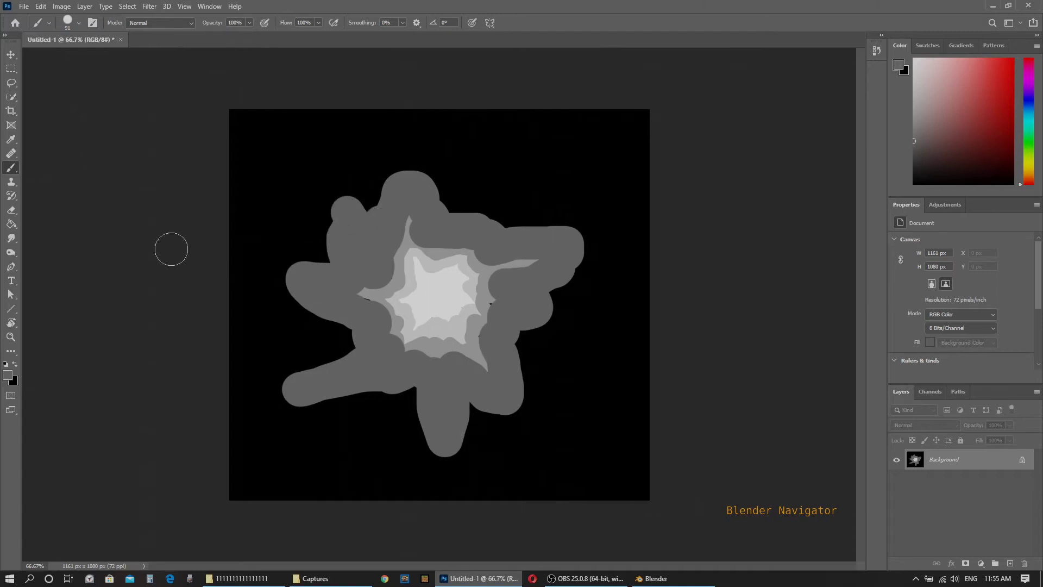
# Step: Set the foreground colour to very dark grey #1f1f1f and paint an irregular outer band around the whole shape
pyautogui.click(8, 375)
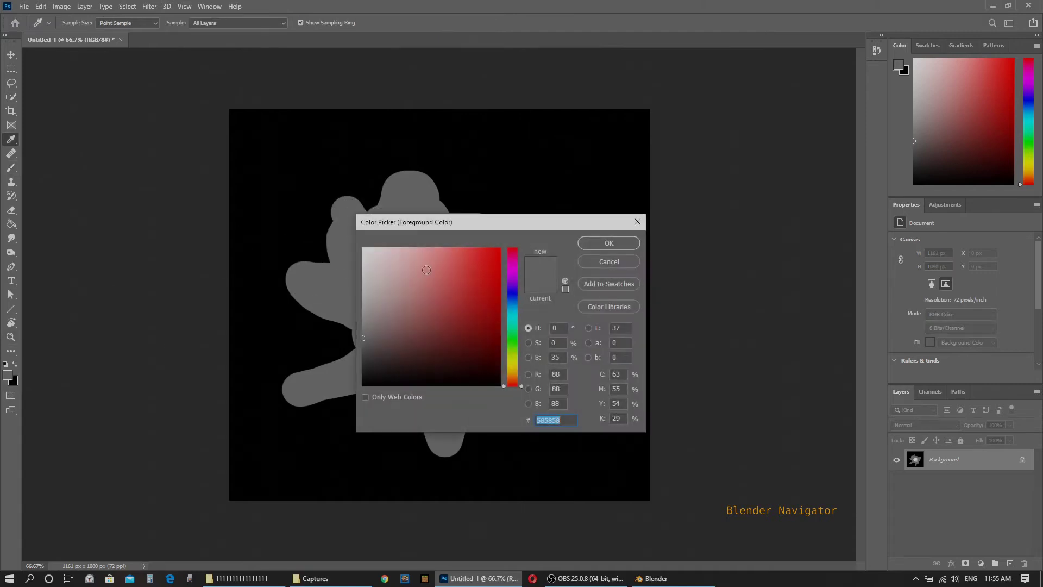
pyautogui.write('1f1f1f')
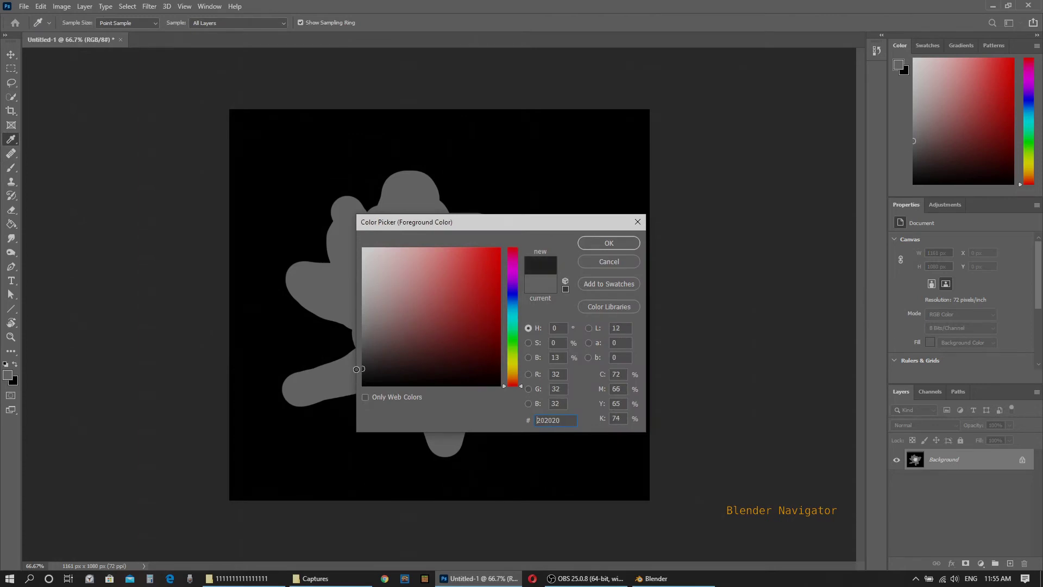
pyautogui.click(600, 244)
pyautogui.press('b')
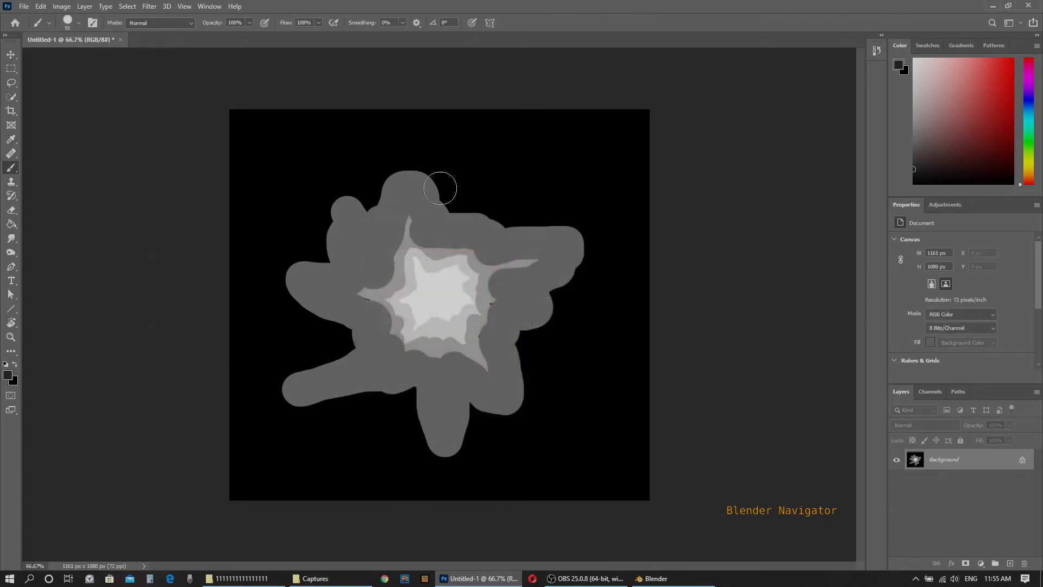
pyautogui.moveTo(329, 159)
pyautogui.mouseDown()
pyautogui.moveTo(364, 200)
pyautogui.moveTo(402, 149)
pyautogui.moveTo(436, 168)
pyautogui.moveTo(460, 204)
pyautogui.moveTo(597, 243)
pyautogui.moveTo(549, 336)
pyautogui.moveTo(529, 347)
pyautogui.moveTo(531, 447)
pyautogui.moveTo(509, 423)
pyautogui.moveTo(478, 416)
pyautogui.moveTo(466, 459)
pyautogui.moveTo(430, 463)
pyautogui.moveTo(403, 395)
pyautogui.moveTo(354, 400)
pyautogui.moveTo(304, 422)
pyautogui.moveTo(262, 415)
pyautogui.moveTo(271, 381)
pyautogui.moveTo(337, 338)
pyautogui.moveTo(306, 316)
pyautogui.moveTo(285, 279)
pyautogui.moveTo(285, 265)
pyautogui.moveTo(316, 251)
pyautogui.moveTo(335, 192)
pyautogui.moveTo(291, 134)
pyautogui.moveTo(346, 158)
pyautogui.mouseUp()
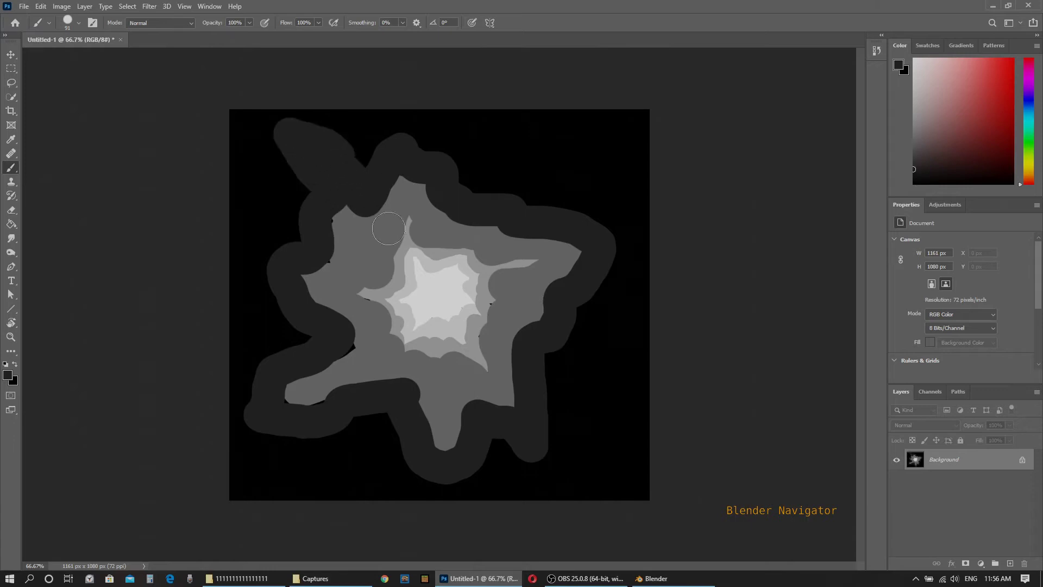
# Step: Set the foreground colour to black #000000
pyautogui.click(8, 376)
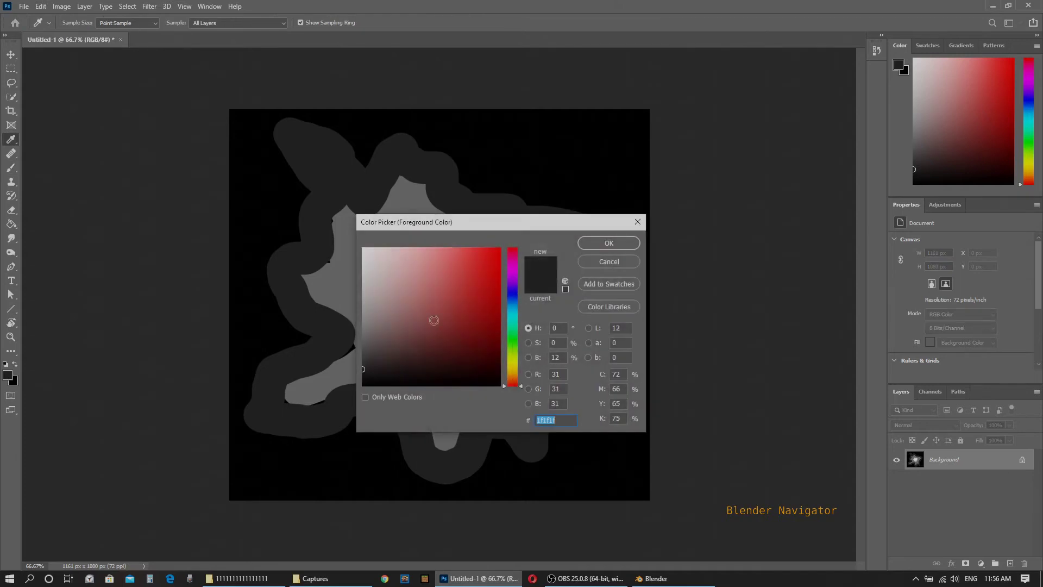
pyautogui.moveTo(364, 371); pyautogui.dragTo(362, 383)
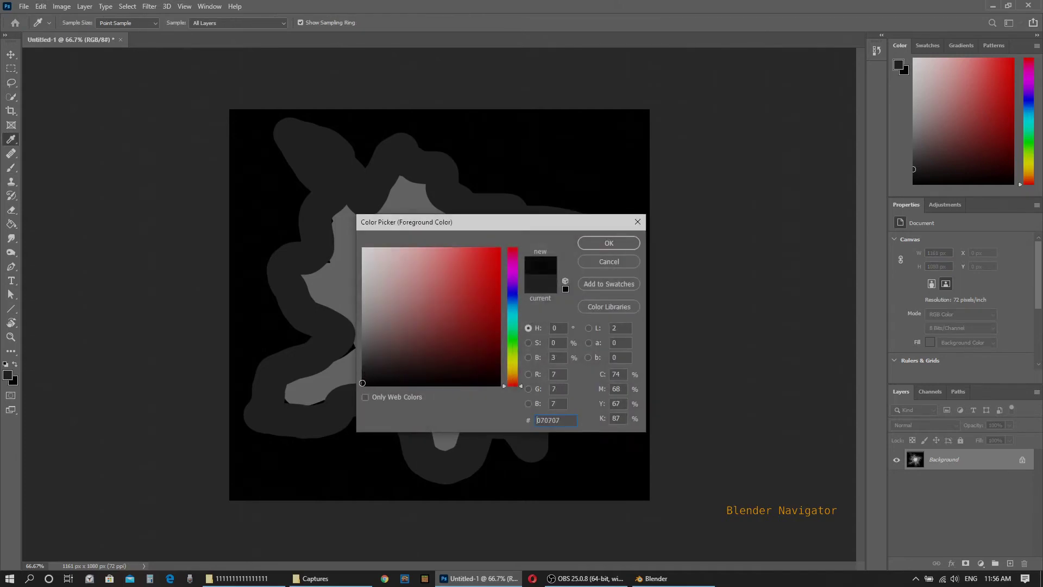
pyautogui.click(608, 243)
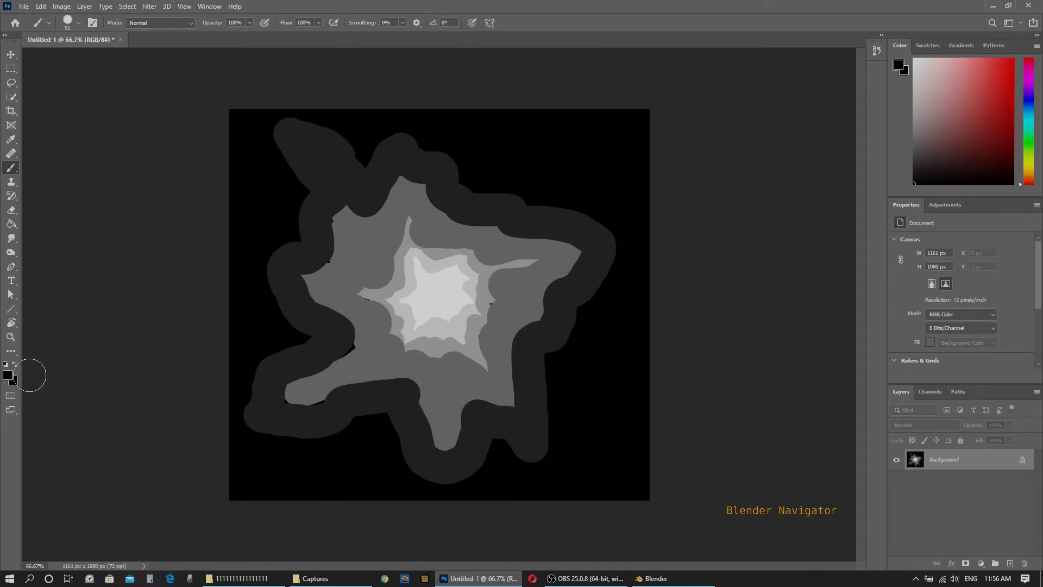
# Step: Pick a foreground grey slightly darker than the outermost band and paint irregular patches along that band's outer edge on all sides
pyautogui.click(8, 376)
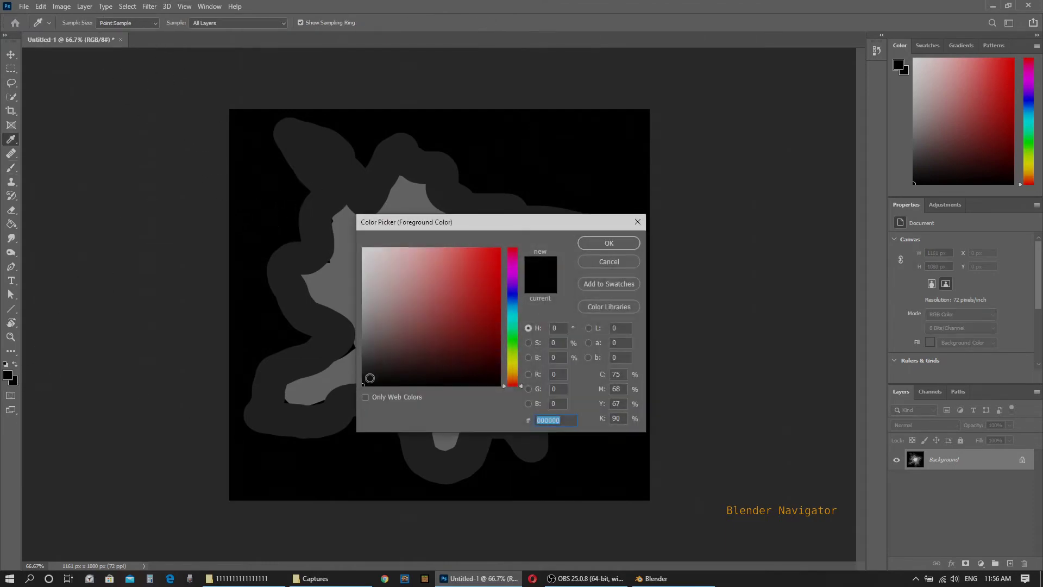
pyautogui.click(360, 377)
pyautogui.click(620, 247)
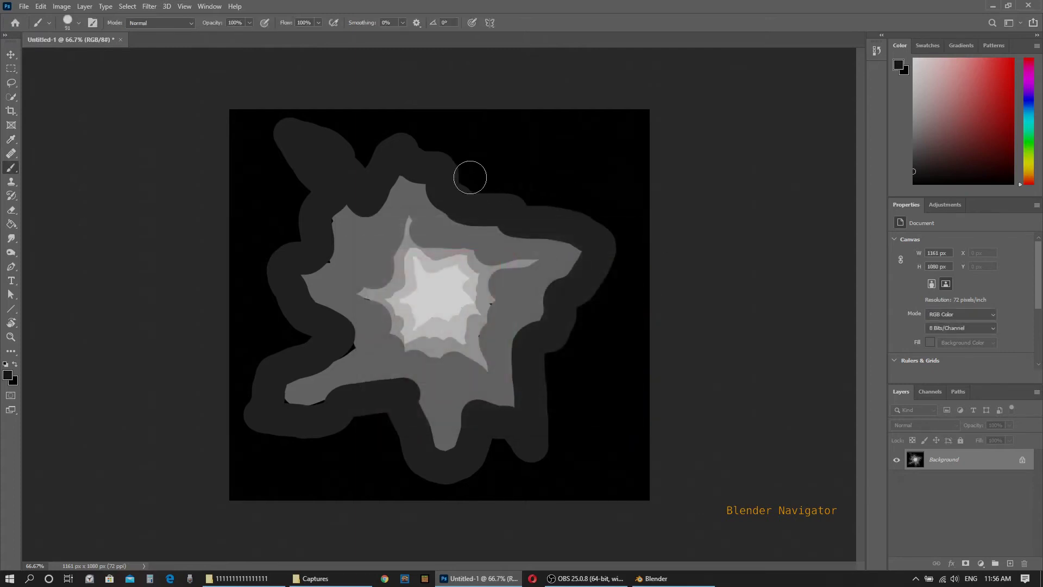
pyautogui.moveTo(470, 175)
pyautogui.mouseDown()
pyautogui.moveTo(525, 182)
pyautogui.moveTo(539, 198)
pyautogui.moveTo(613, 214)
pyautogui.mouseUp()
pyautogui.moveTo(487, 163)
pyautogui.mouseDown()
pyautogui.moveTo(463, 164)
pyautogui.moveTo(441, 145)
pyautogui.mouseUp()
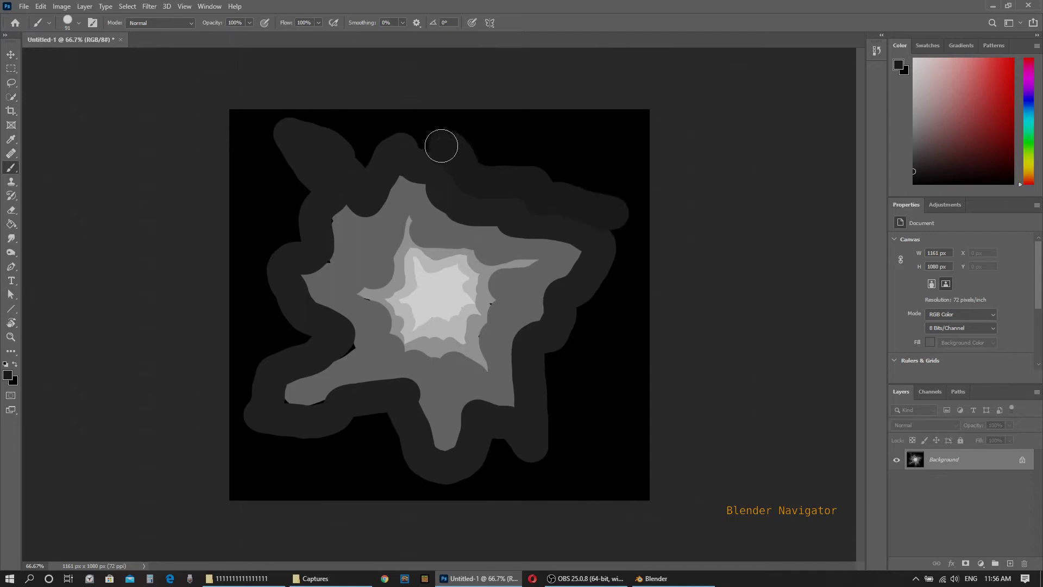
pyautogui.moveTo(305, 207)
pyautogui.mouseDown()
pyautogui.moveTo(279, 239)
pyautogui.moveTo(284, 198)
pyautogui.mouseUp()
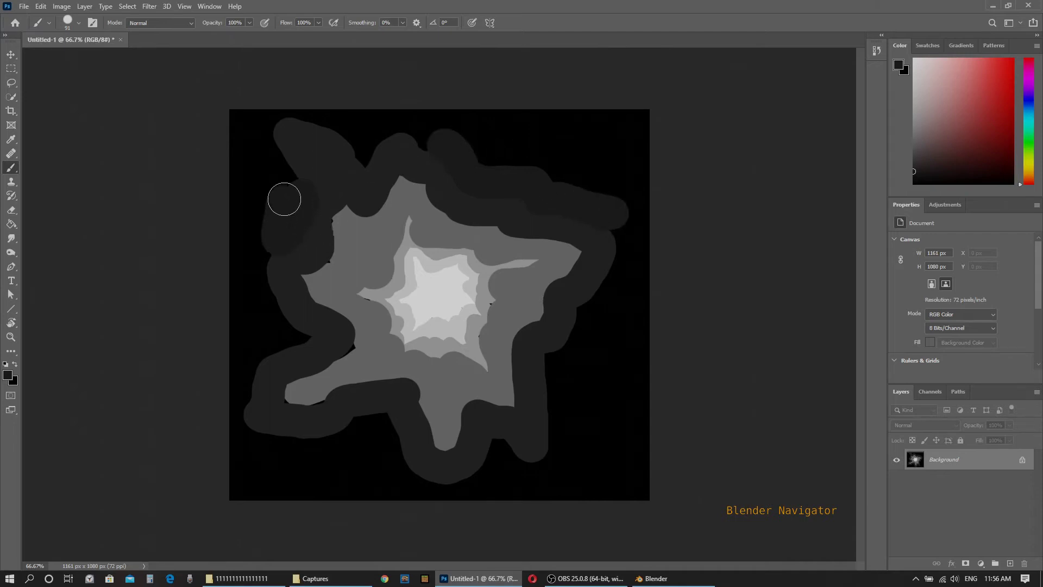
pyautogui.moveTo(290, 331); pyautogui.dragTo(269, 308)
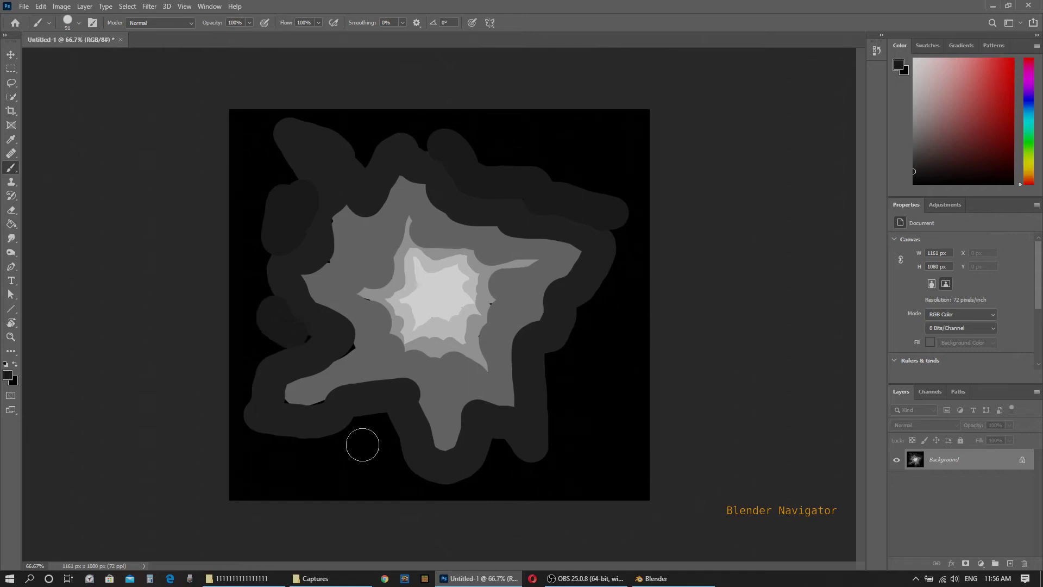
pyautogui.moveTo(357, 426)
pyautogui.mouseDown()
pyautogui.moveTo(384, 423)
pyautogui.moveTo(396, 447)
pyautogui.mouseUp()
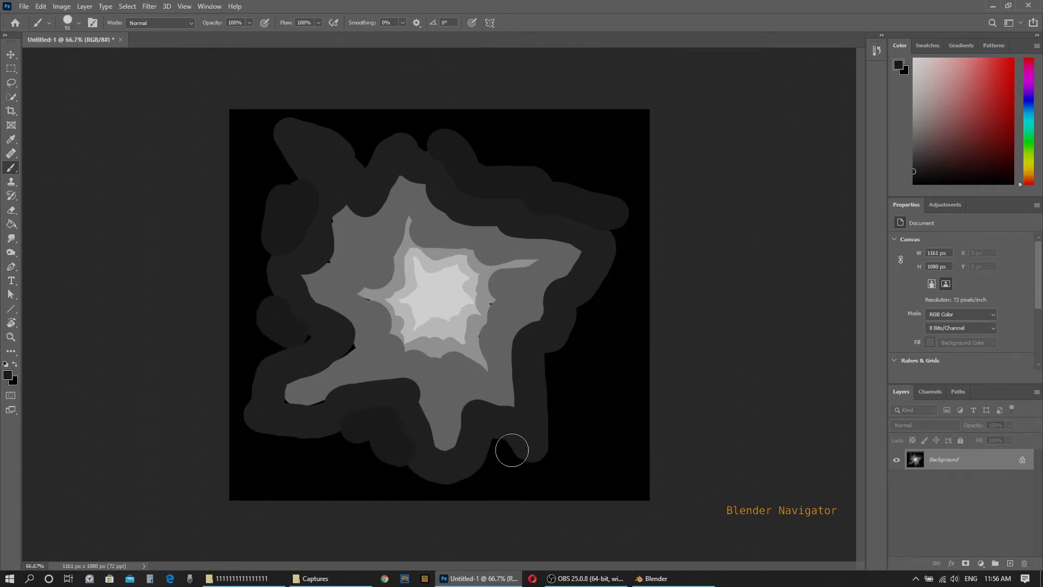
pyautogui.moveTo(510, 447); pyautogui.dragTo(491, 443)
pyautogui.moveTo(556, 384)
pyautogui.mouseDown()
pyautogui.moveTo(603, 305)
pyautogui.moveTo(587, 361)
pyautogui.moveTo(556, 401)
pyautogui.mouseUp()
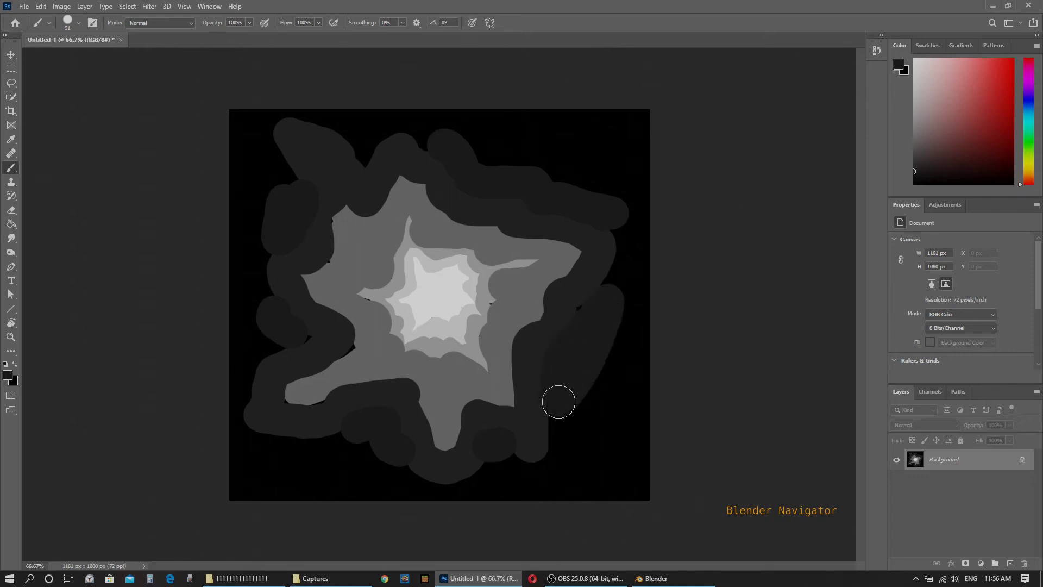
# Step: Apply a Gaussian Blur with a radius of 33.2 pixels to the painted height map
pyautogui.click(151, 8)
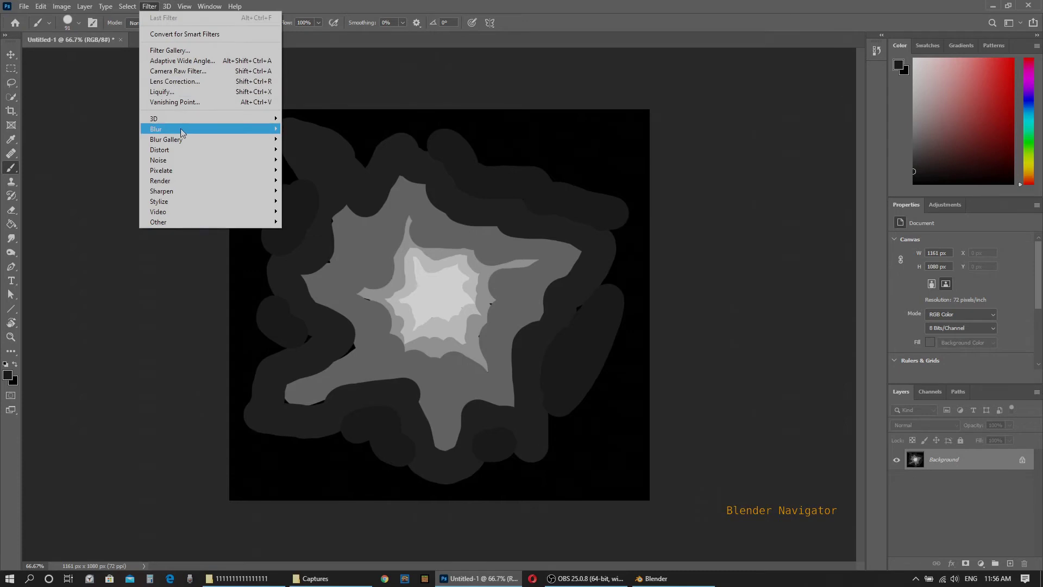
pyautogui.moveTo(182, 129)
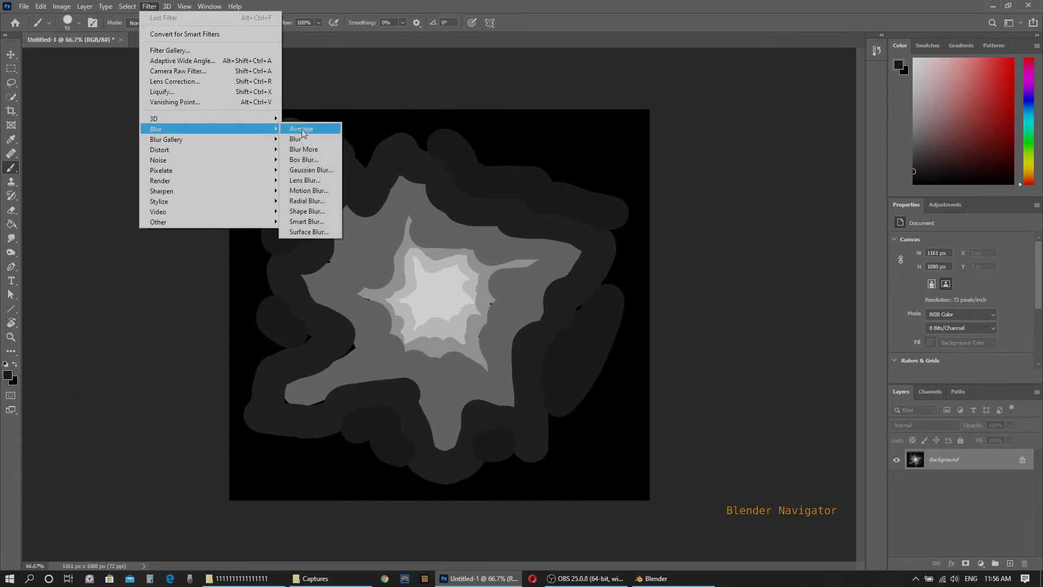
pyautogui.click(311, 169)
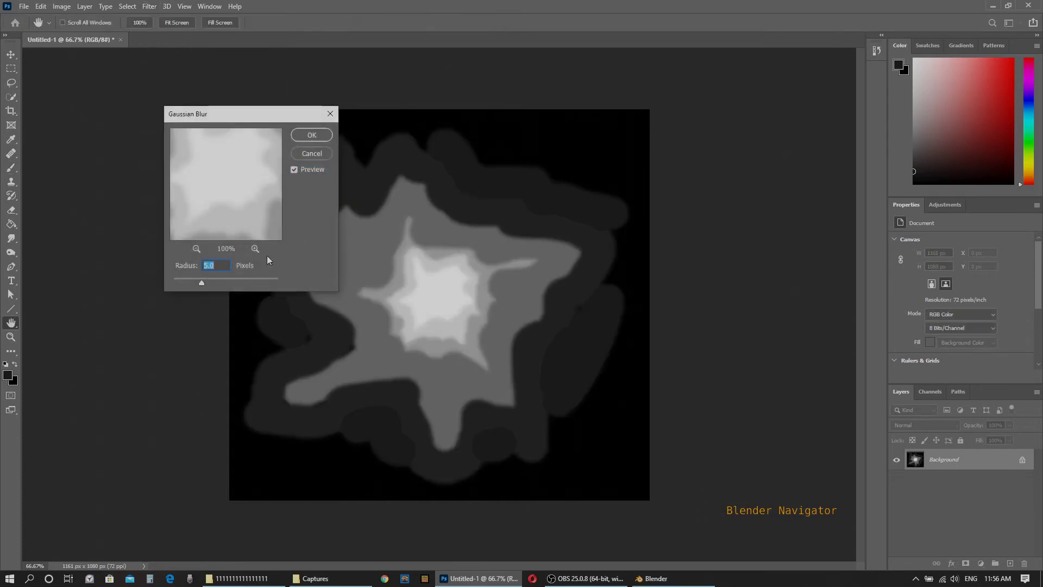
pyautogui.click(222, 282)
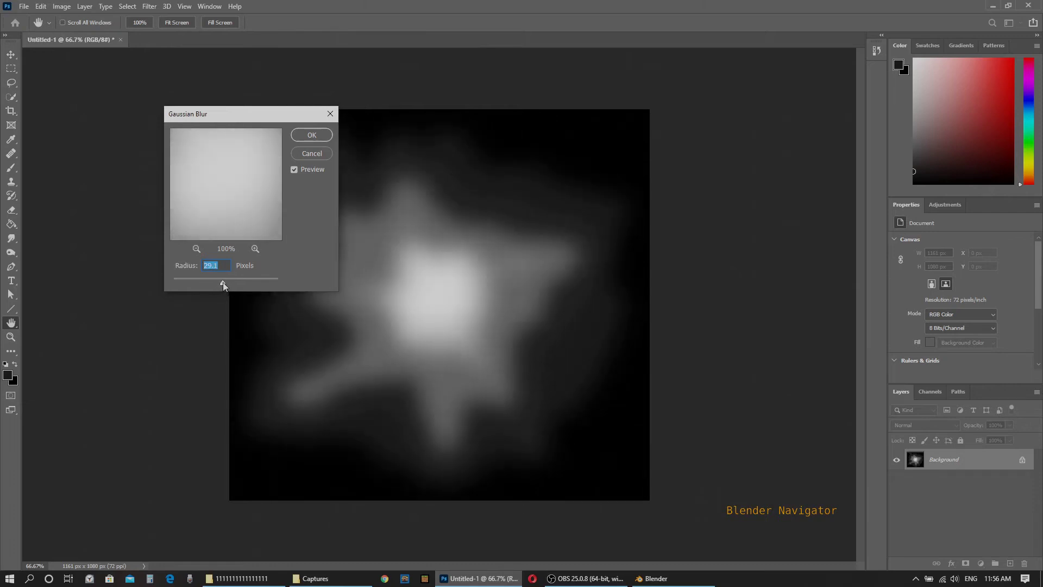
pyautogui.moveTo(221, 282); pyautogui.dragTo(219, 285)
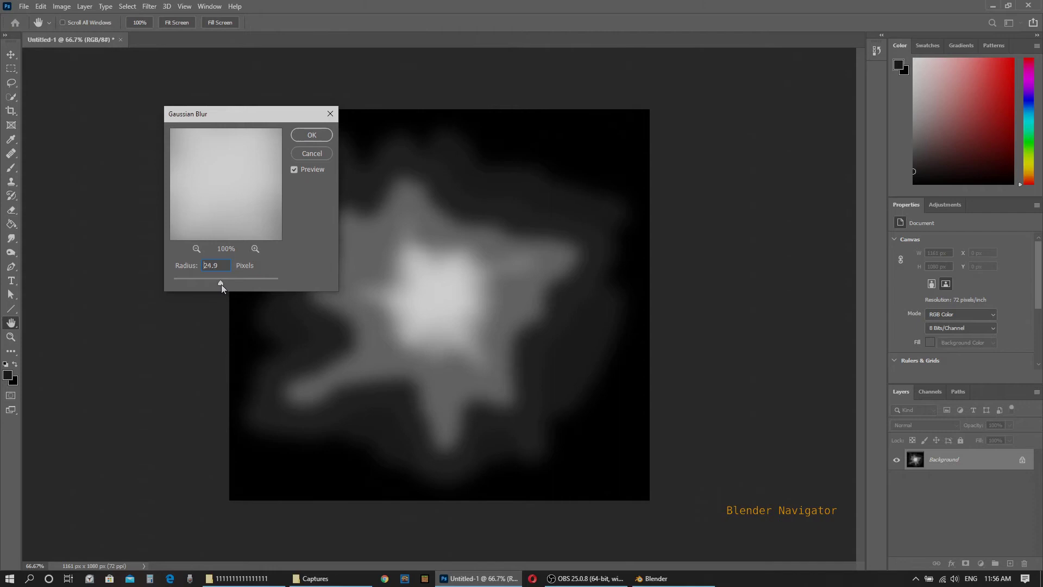
pyautogui.moveTo(221, 284); pyautogui.dragTo(227, 286)
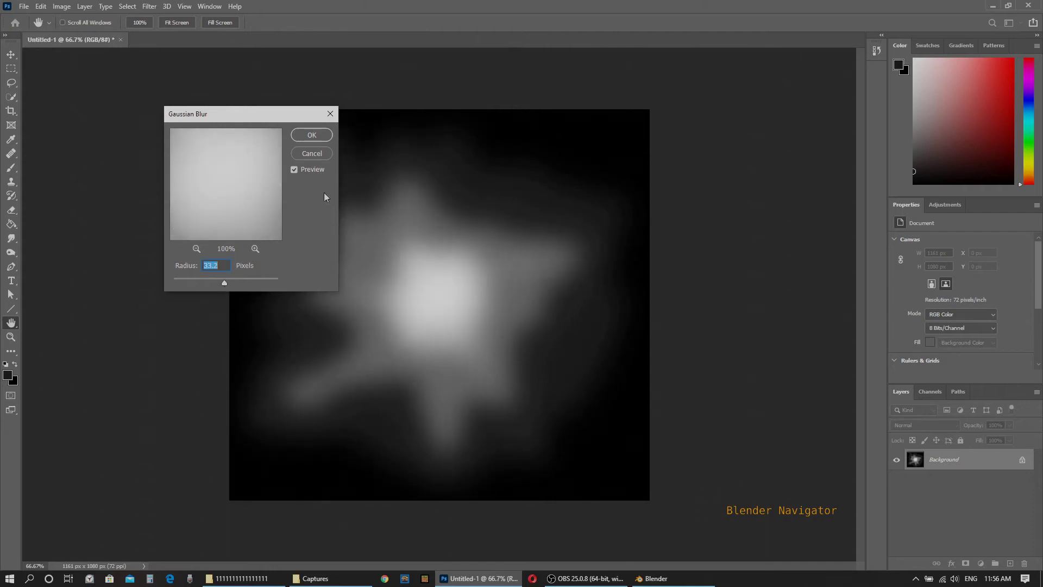
pyautogui.click(312, 135)
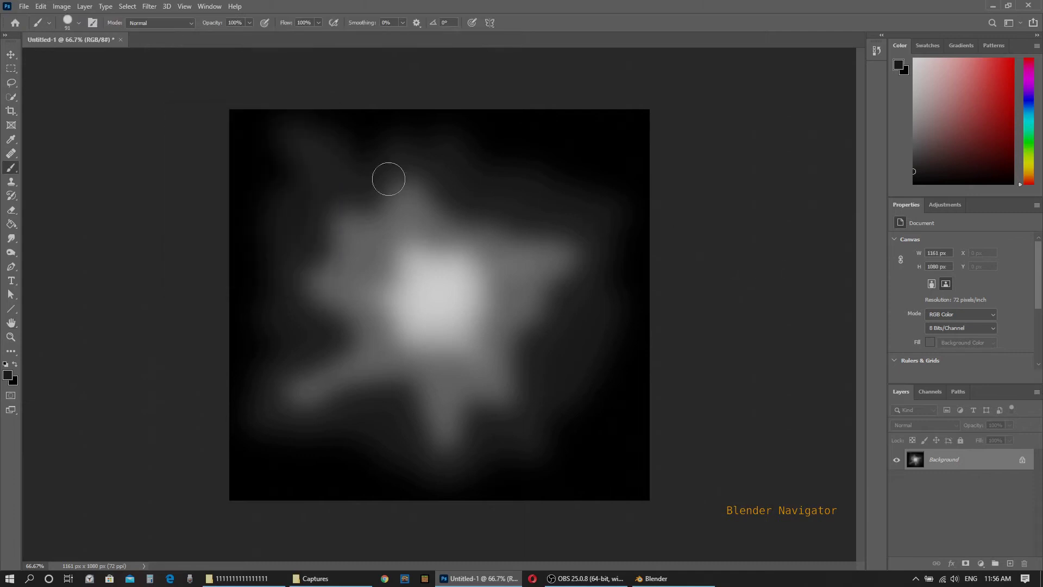
# Step: Save the blurred height map on the computer as a JPEG named 1 in the desktop folder named with repeated 1s, at quality 10
pyautogui.click(24, 7)
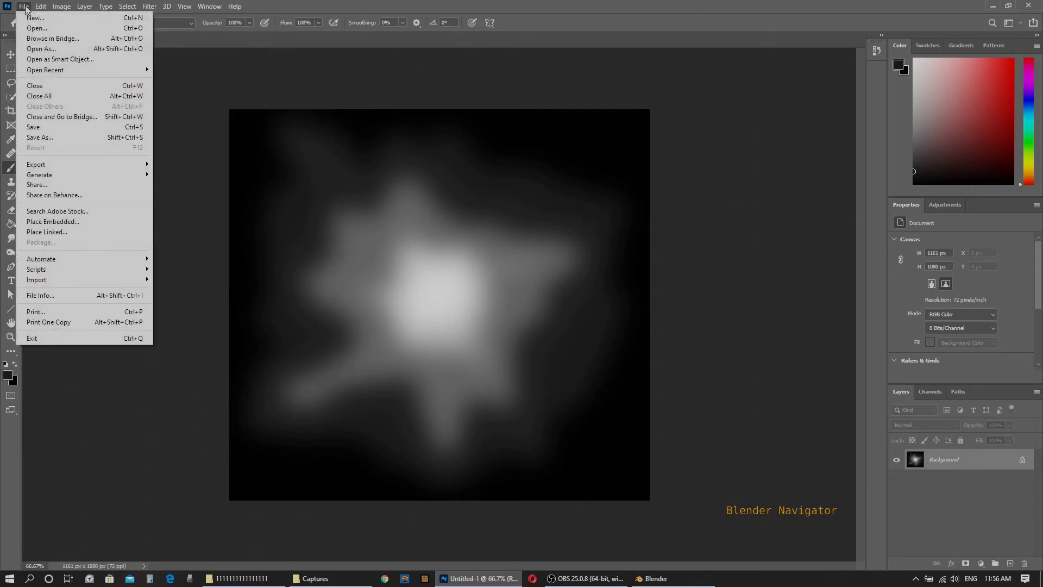
pyautogui.click(53, 138)
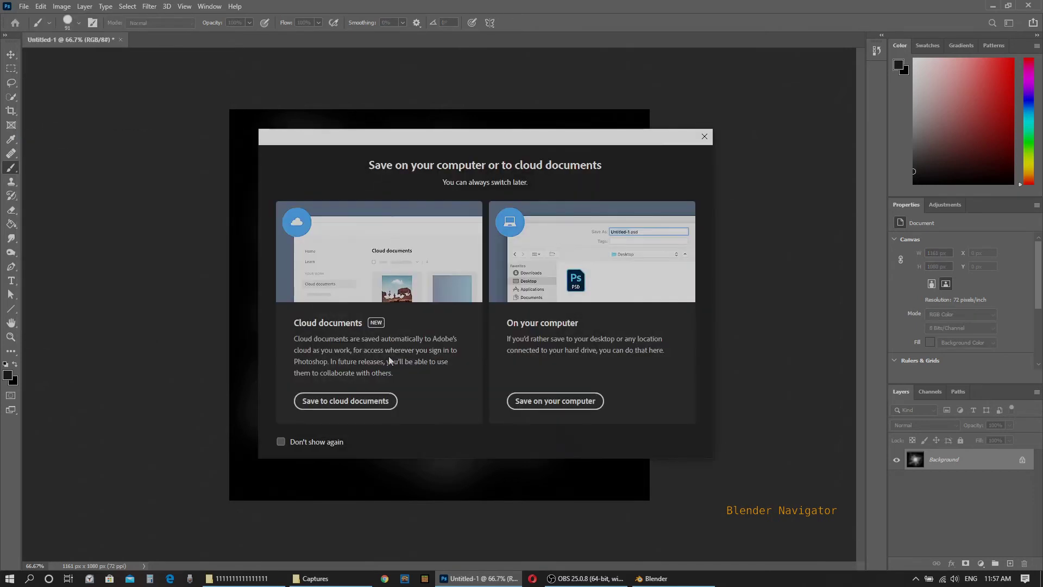
pyautogui.click(549, 402)
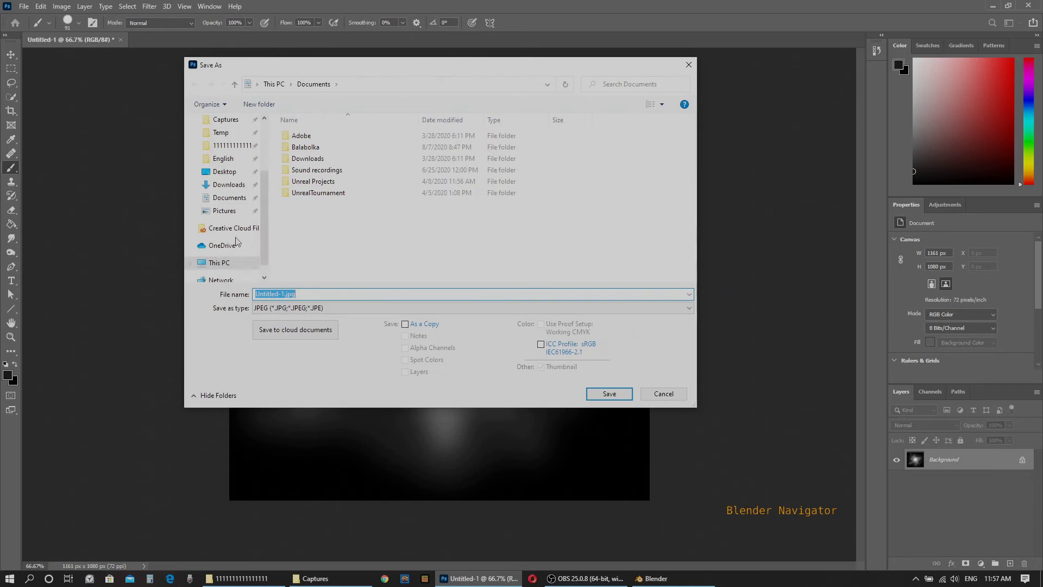
pyautogui.click(223, 172)
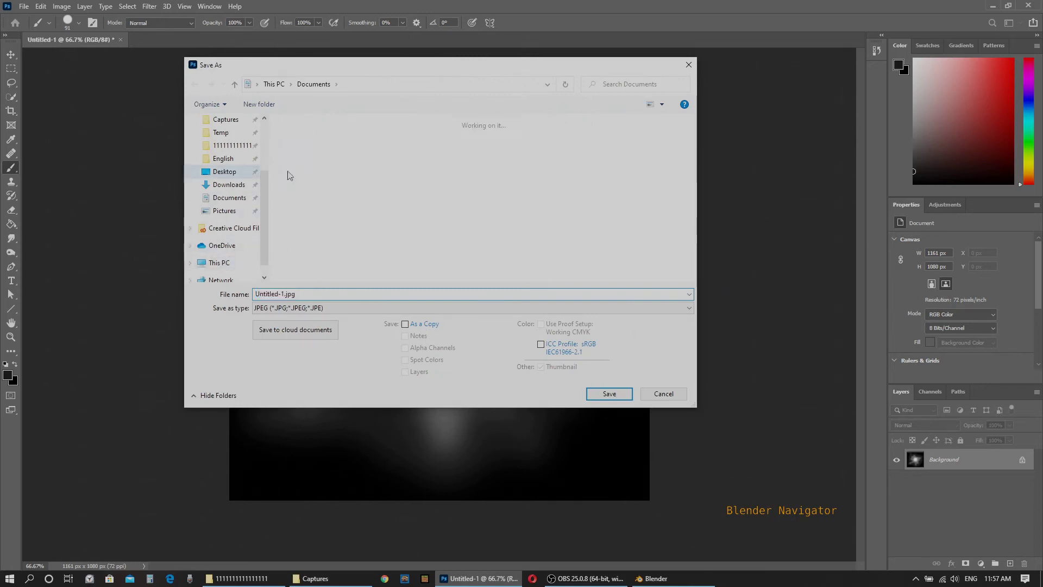
pyautogui.click(229, 145)
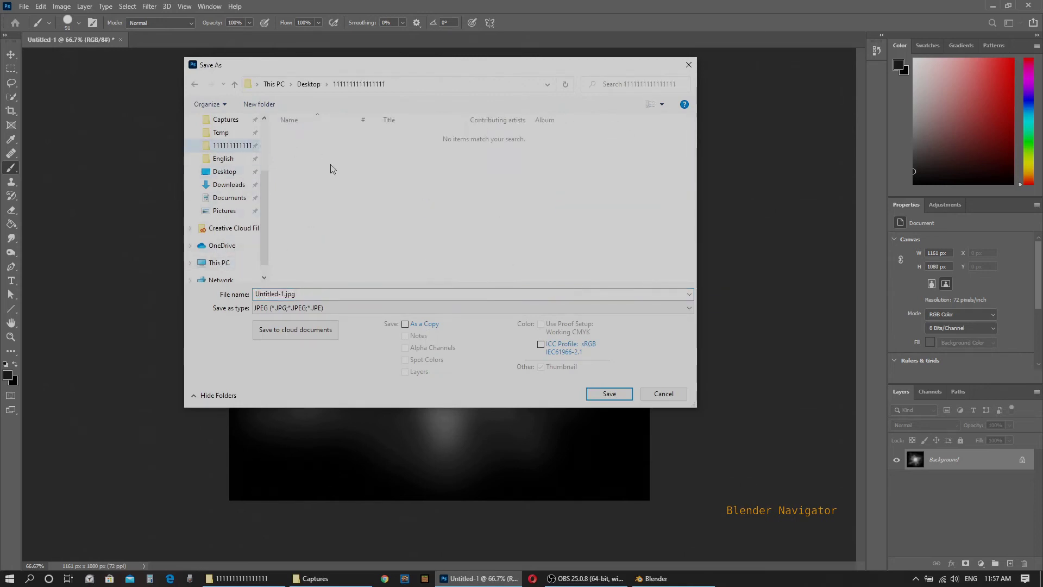
pyautogui.click(318, 309)
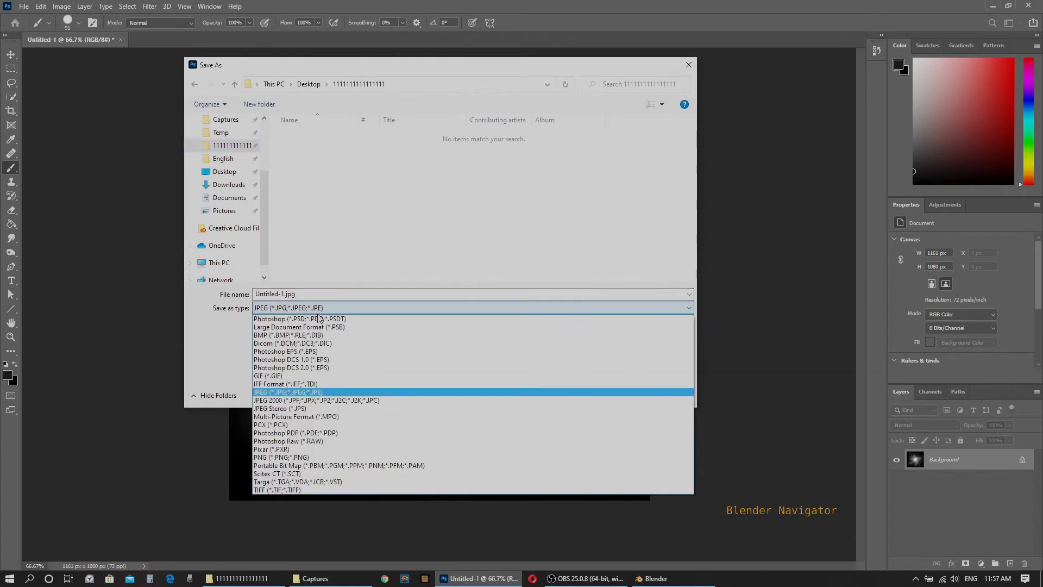
pyautogui.click(316, 309)
pyautogui.click(315, 292)
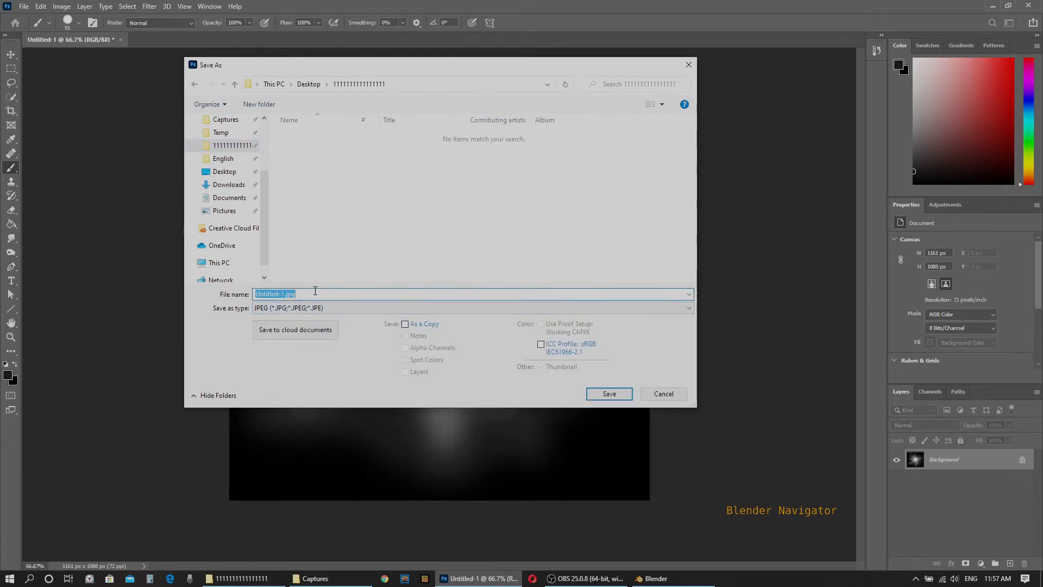
pyautogui.write('1')
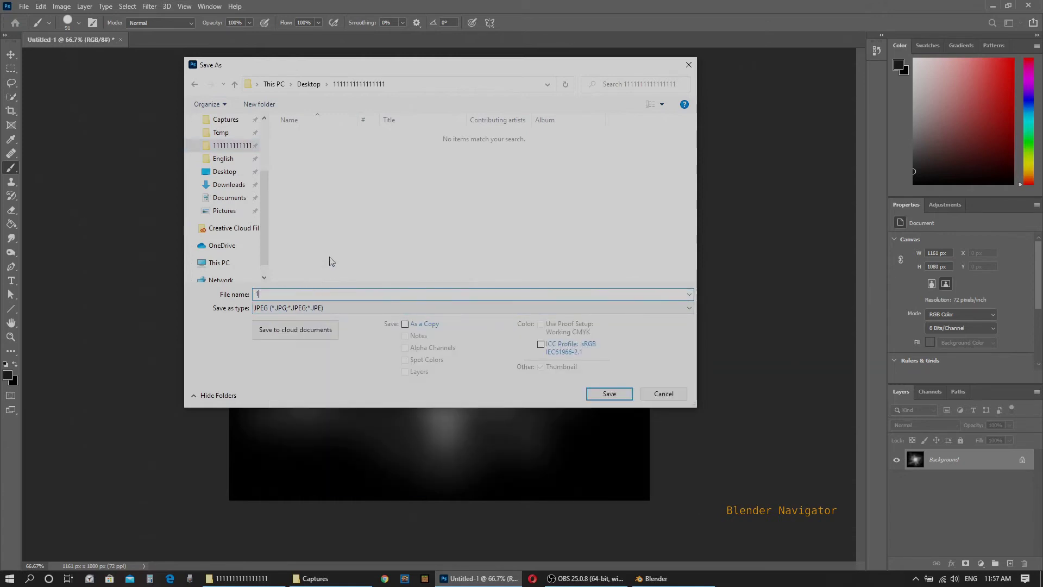
pyautogui.click(602, 391)
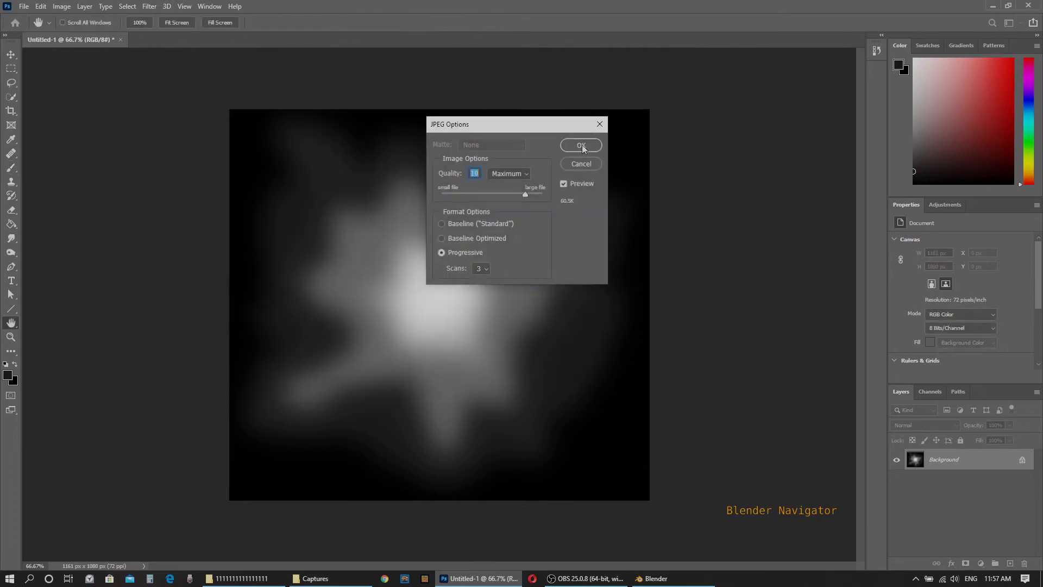
pyautogui.click(581, 146)
pyautogui.press('b')
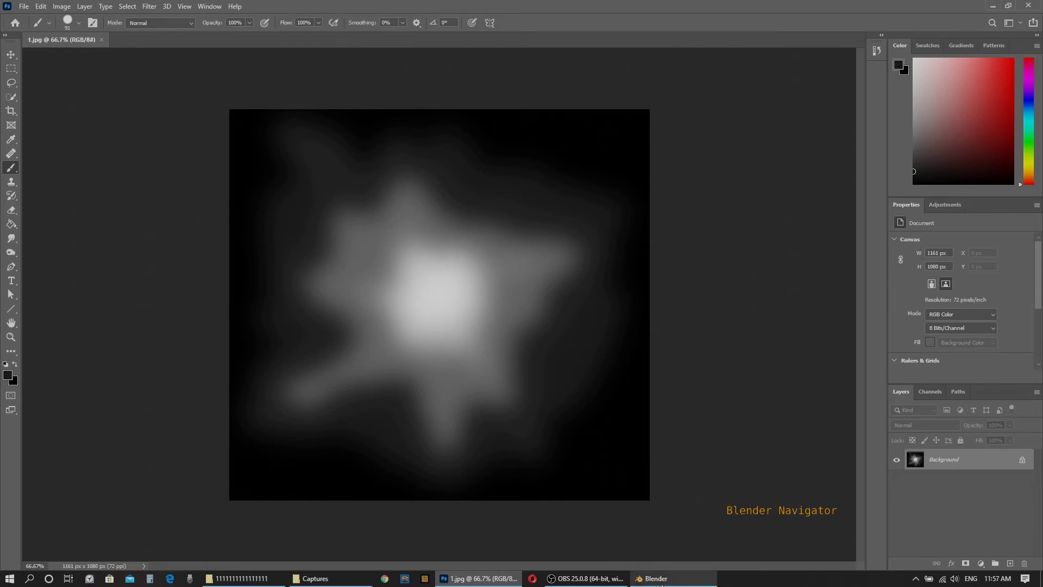
# Step: Switch to Blender and load 1.jpg as the image of the plane's displacement texture
pyautogui.click(651, 578)
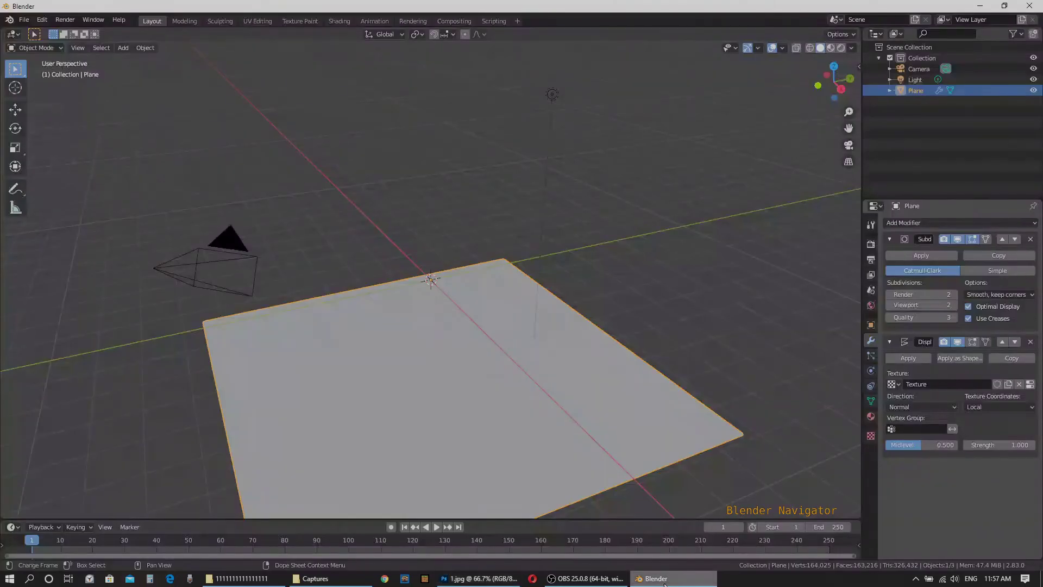
pyautogui.click(871, 437)
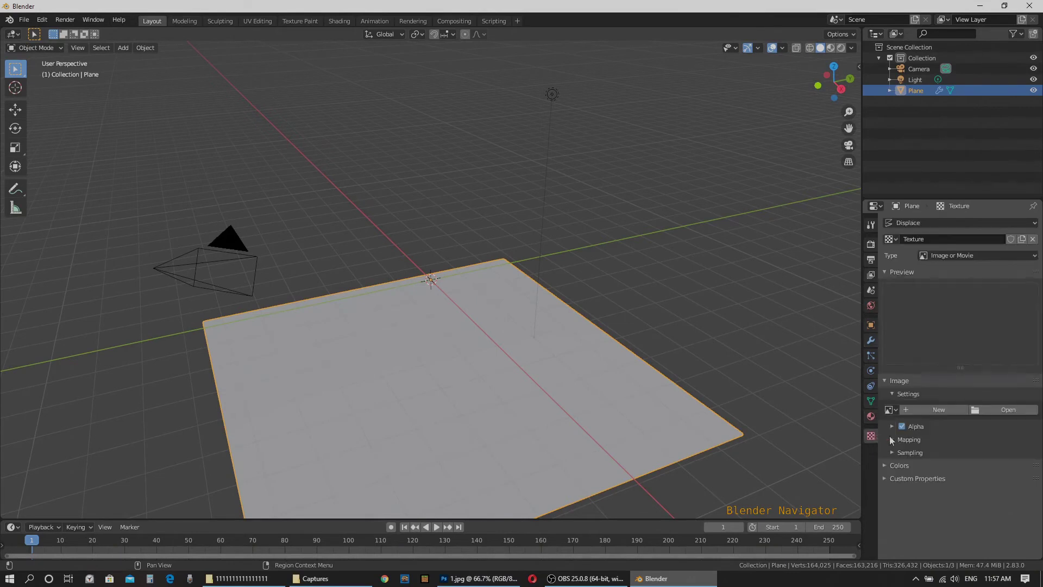
pyautogui.click(1005, 409)
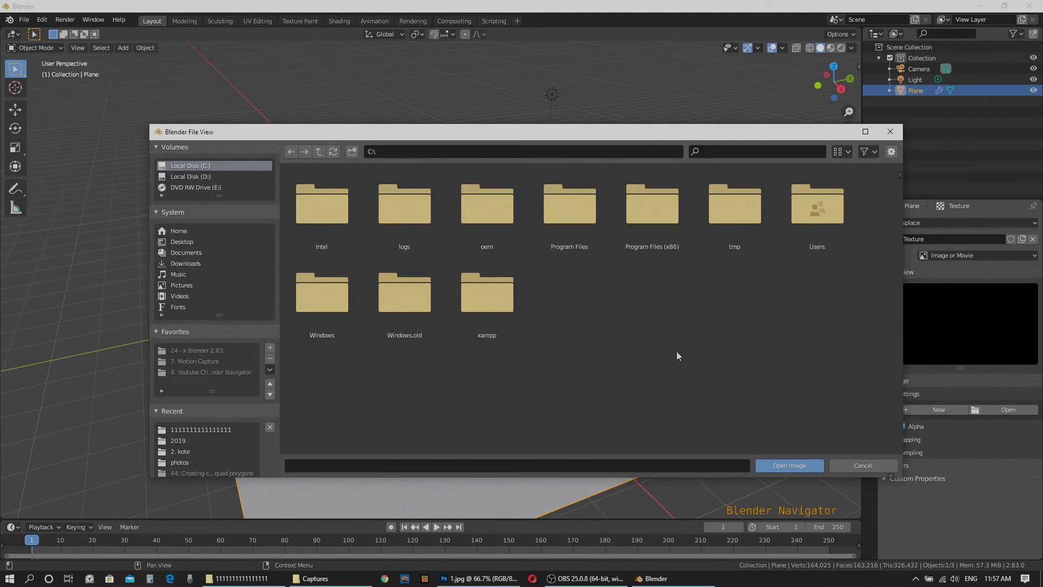
pyautogui.click(182, 432)
pyautogui.doubleClick(325, 204)
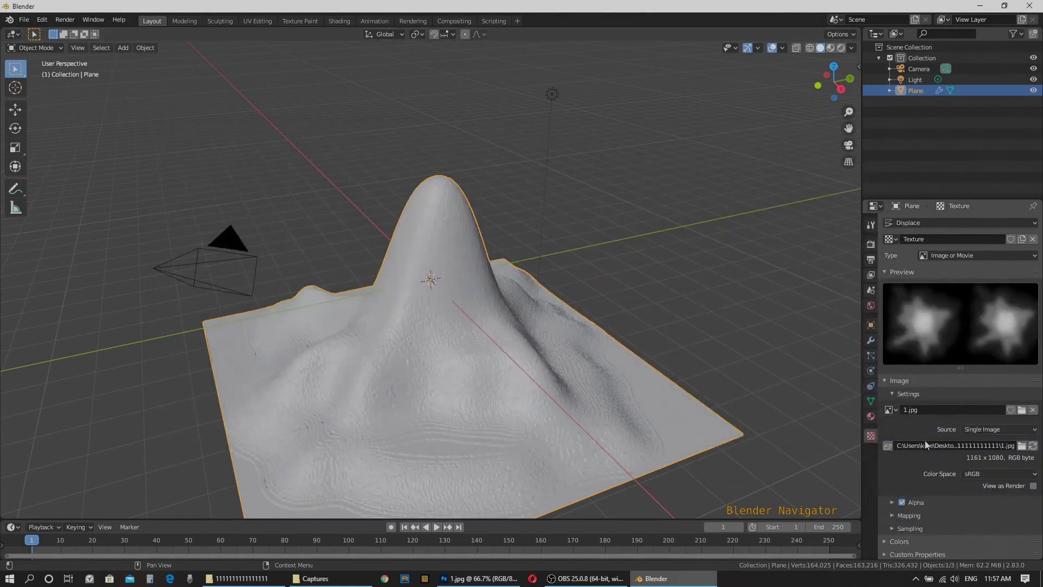
# Step: Set the Displace modifier's strength to 0.400 and view the terrain from slightly higher up
pyautogui.click(871, 341)
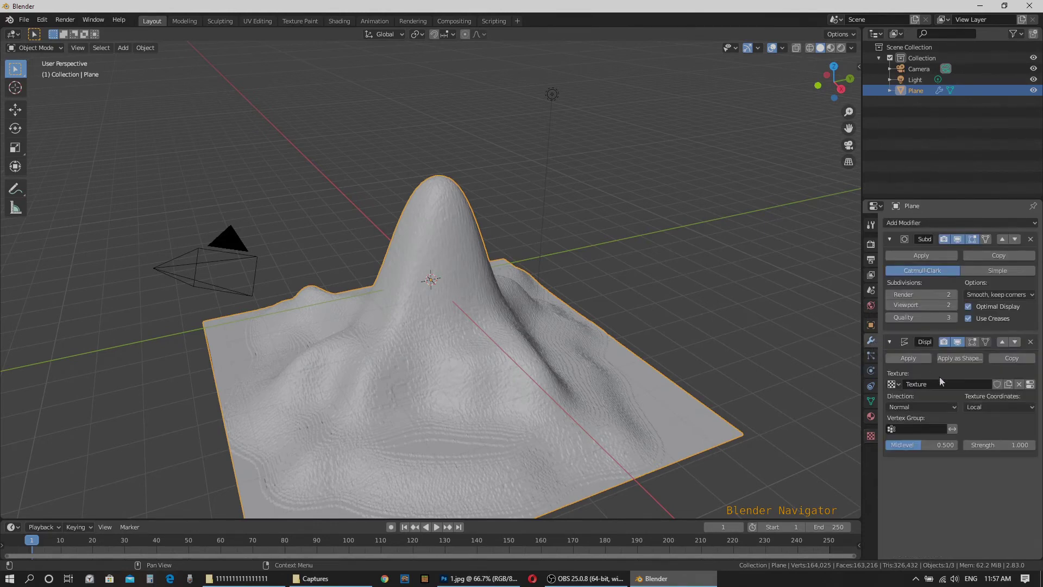
pyautogui.moveTo(1000, 445)
pyautogui.mouseDown()
pyautogui.moveTo(981, 444)
pyautogui.moveTo(995, 445)
pyautogui.mouseUp()
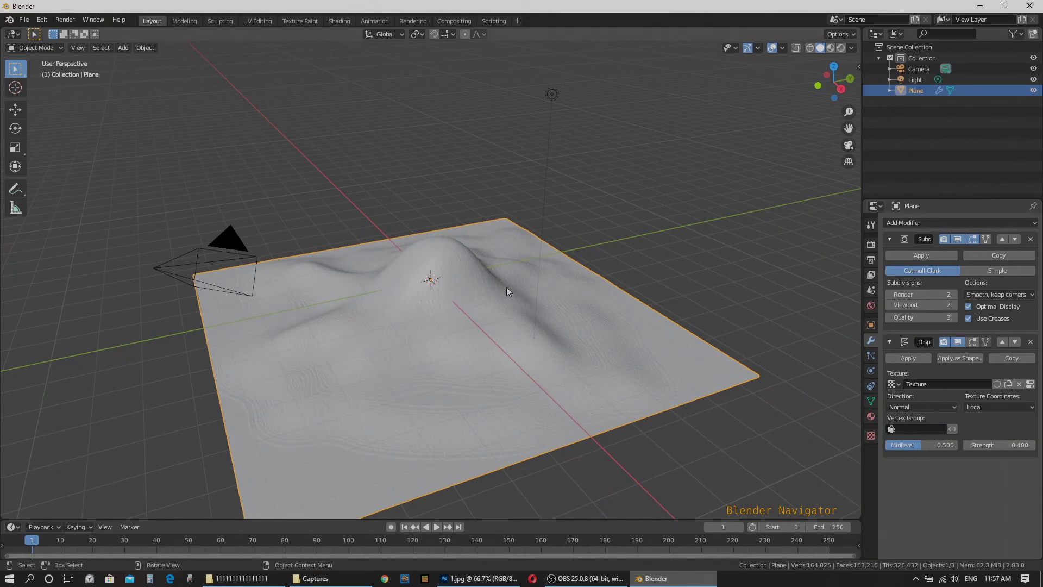
pyautogui.moveTo(498, 304); pyautogui.dragTo(504, 282)
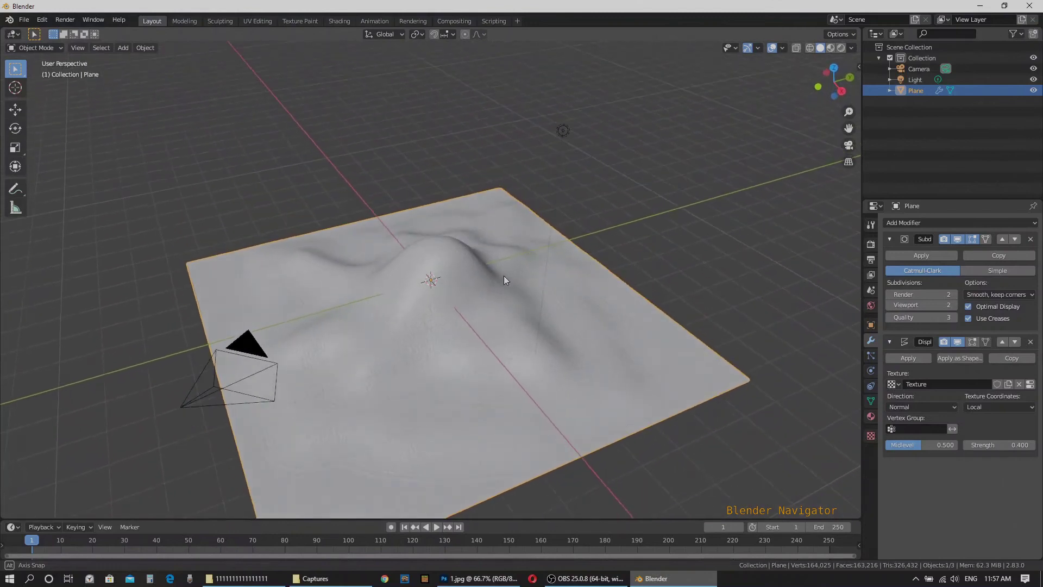
# Step: Switch to Photoshop and apply the Filter Gallery's Glass distortion to the height map with distortion 15, smoothness 3 and Frosted texture
pyautogui.click(484, 581)
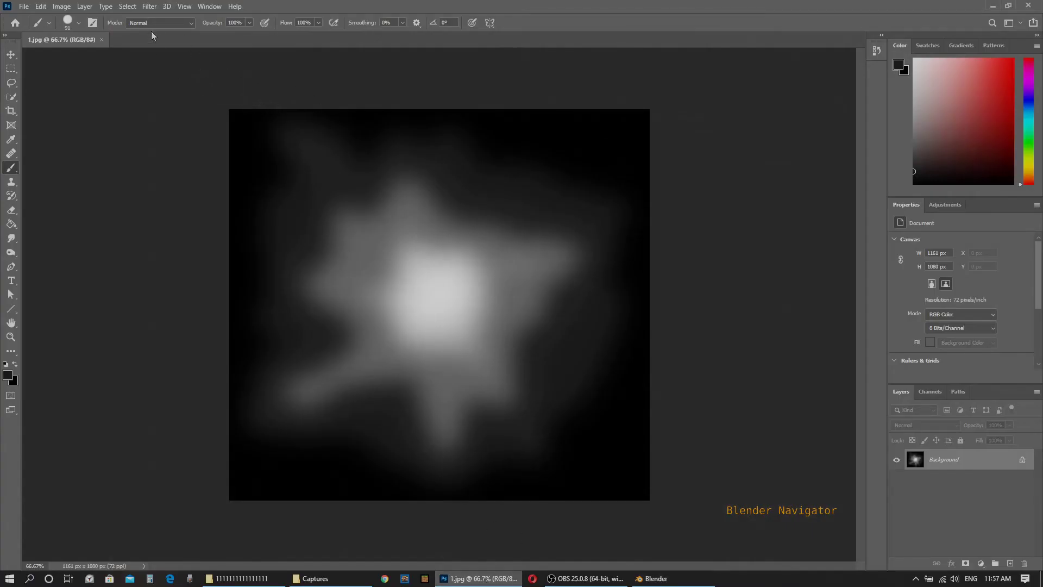
pyautogui.click(146, 7)
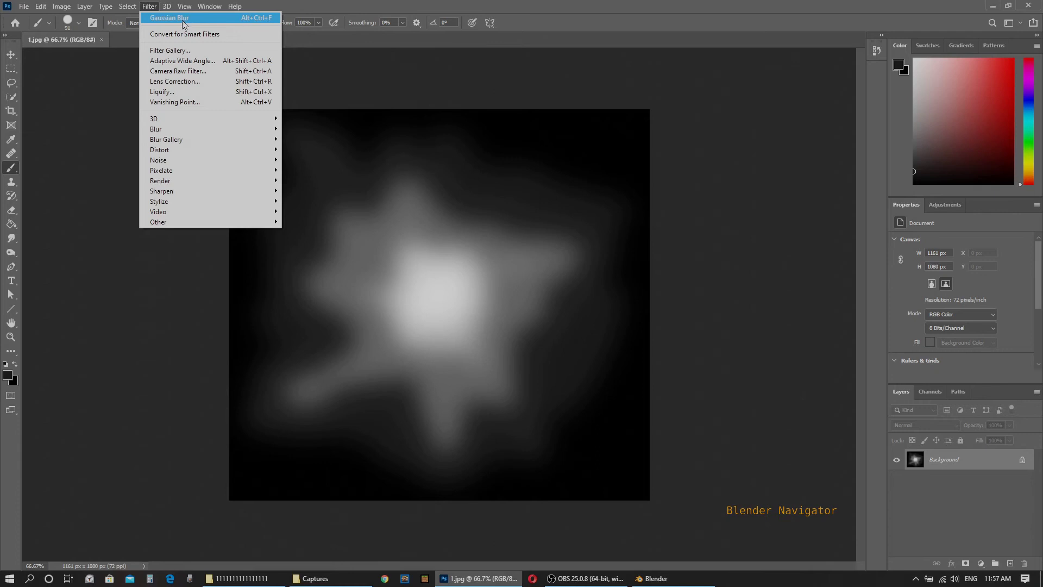
pyautogui.click(168, 50)
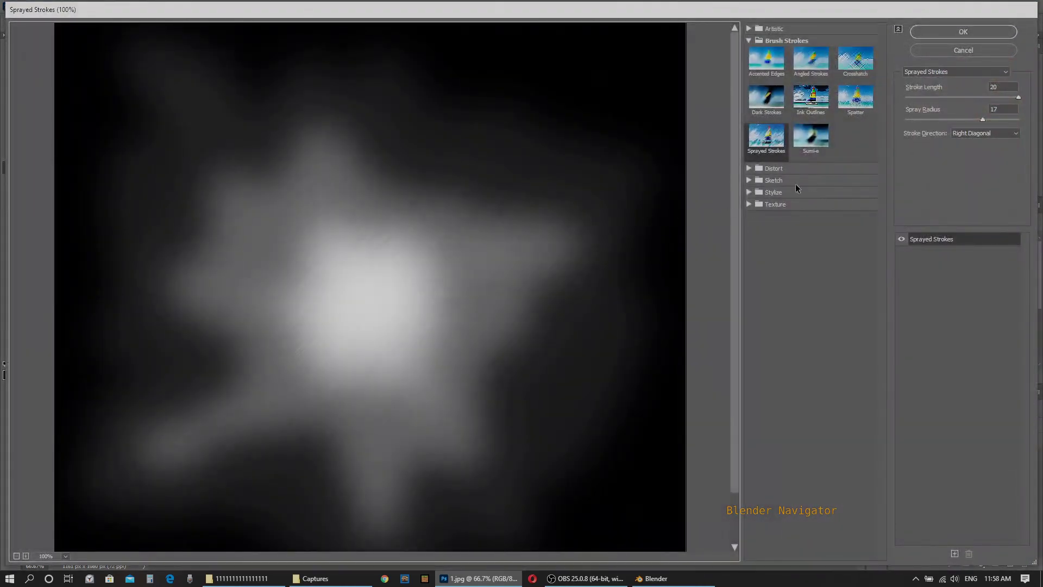
pyautogui.click(810, 98)
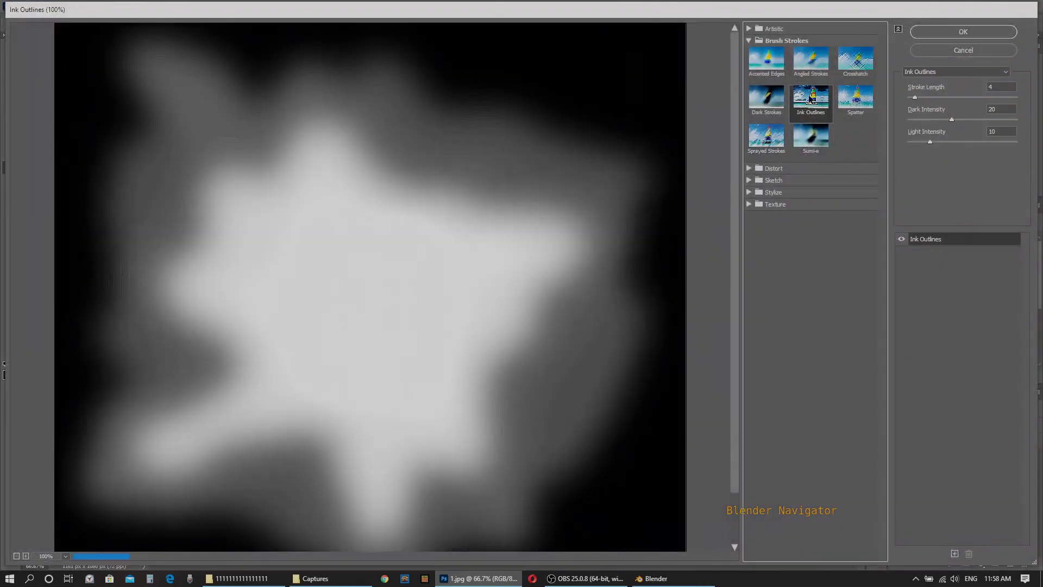
pyautogui.click(776, 139)
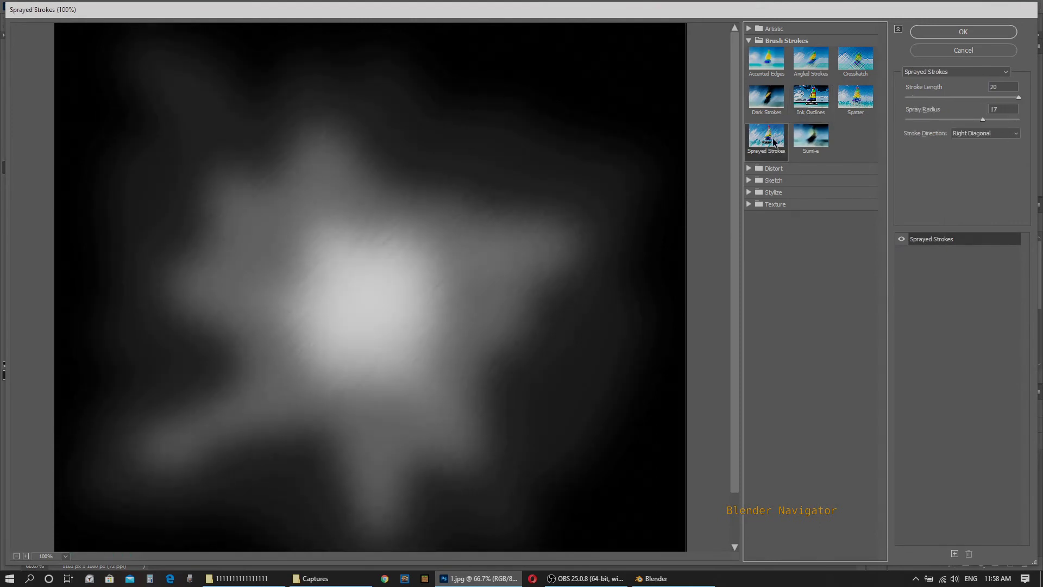
pyautogui.click(782, 170)
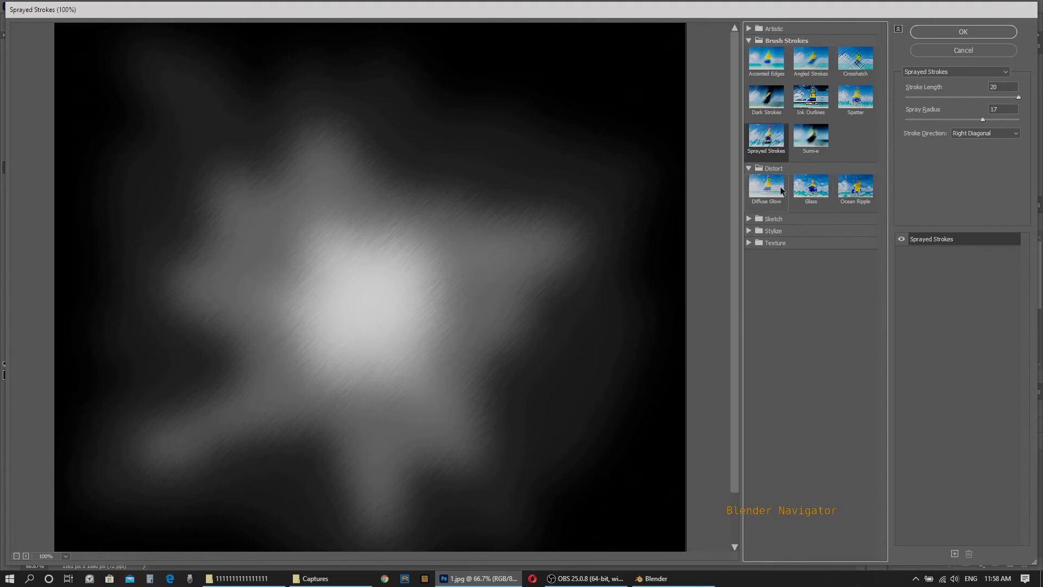
pyautogui.click(782, 190)
pyautogui.click(797, 191)
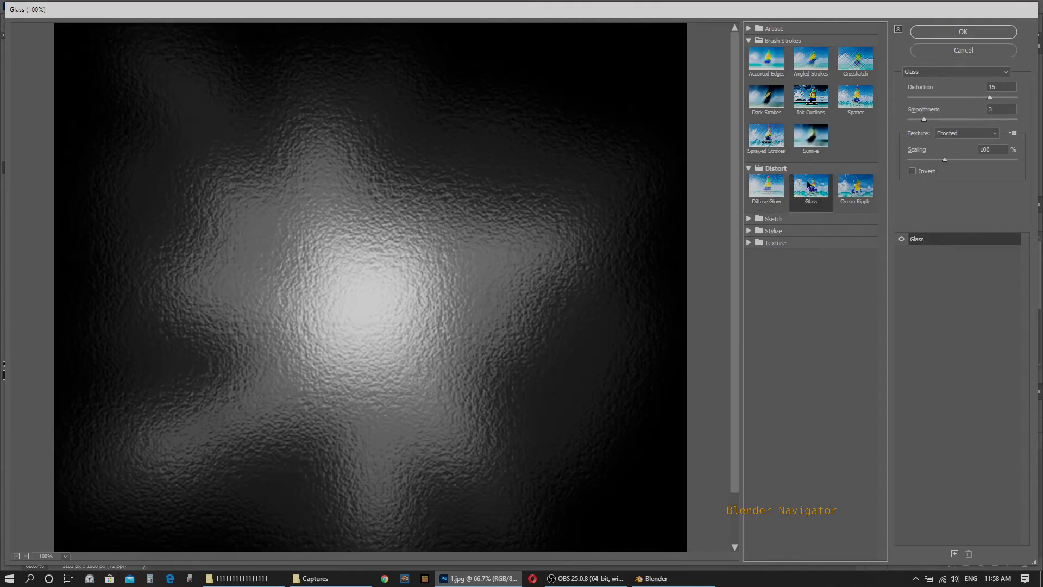
pyautogui.click(950, 31)
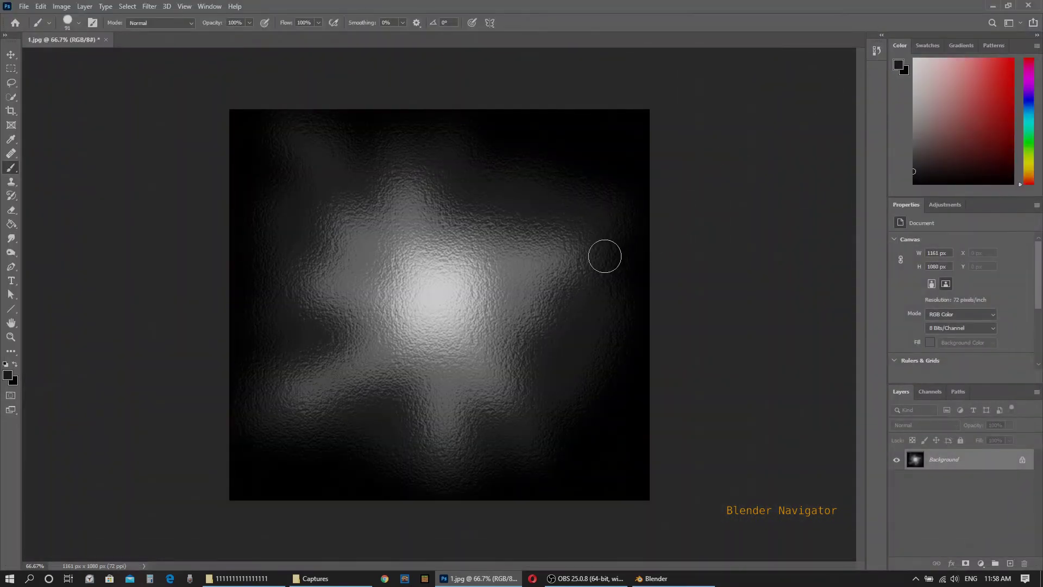
# Step: Save the glass-textured height map over the existing 1.jpg on the computer as a JPEG at quality 10
pyautogui.hotkey('ctrl', 's')
pyautogui.click(24, 6)
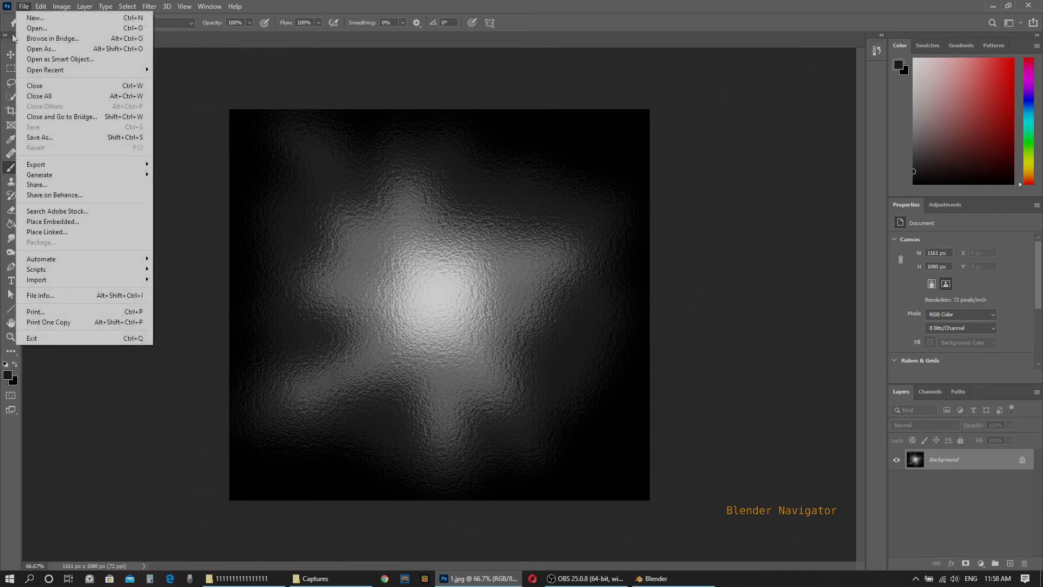
pyautogui.click(39, 137)
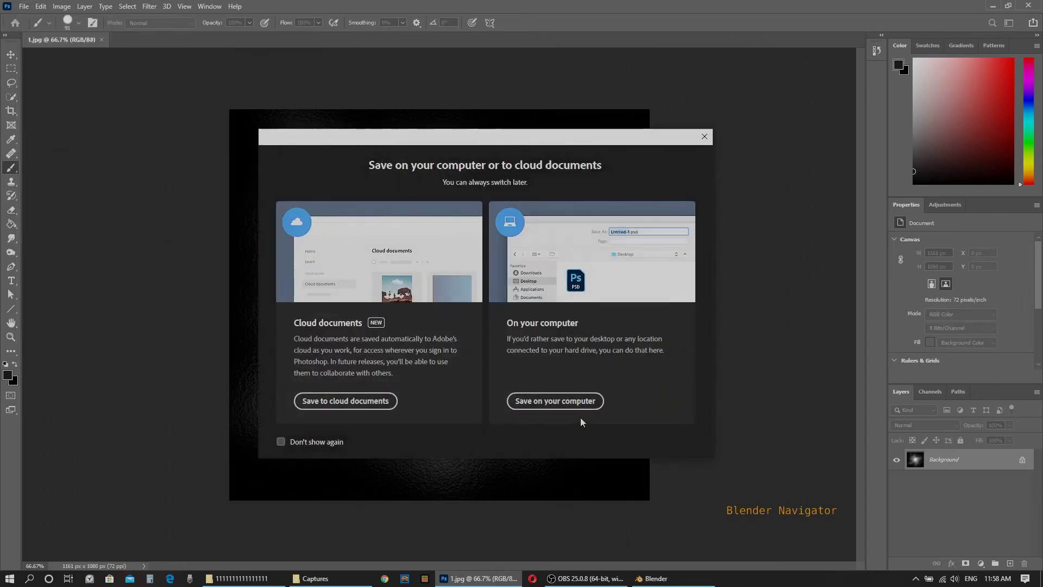
pyautogui.click(556, 401)
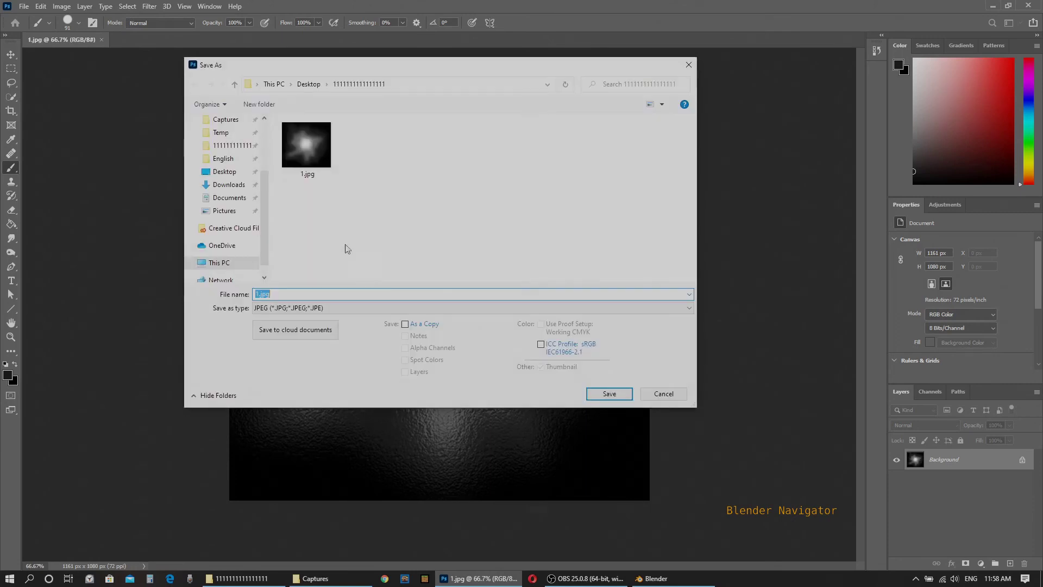
pyautogui.press('Return')
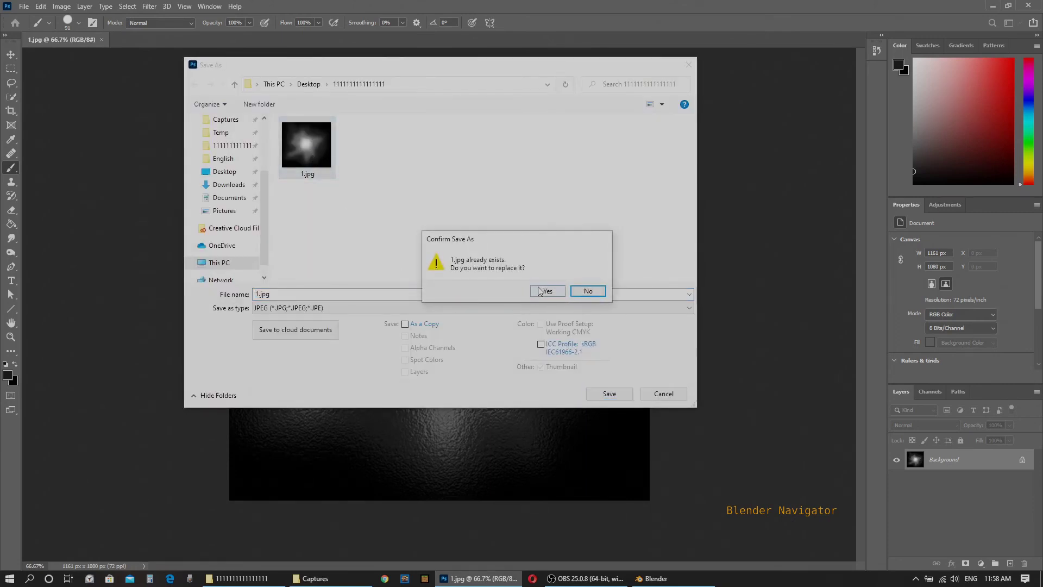
pyautogui.click(540, 290)
pyautogui.click(579, 146)
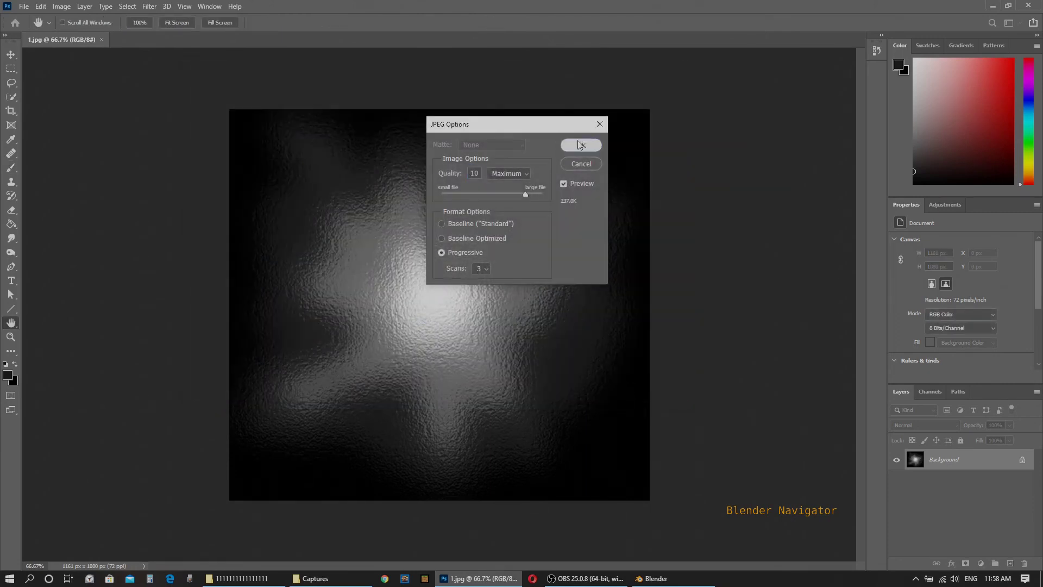
pyautogui.press('b')
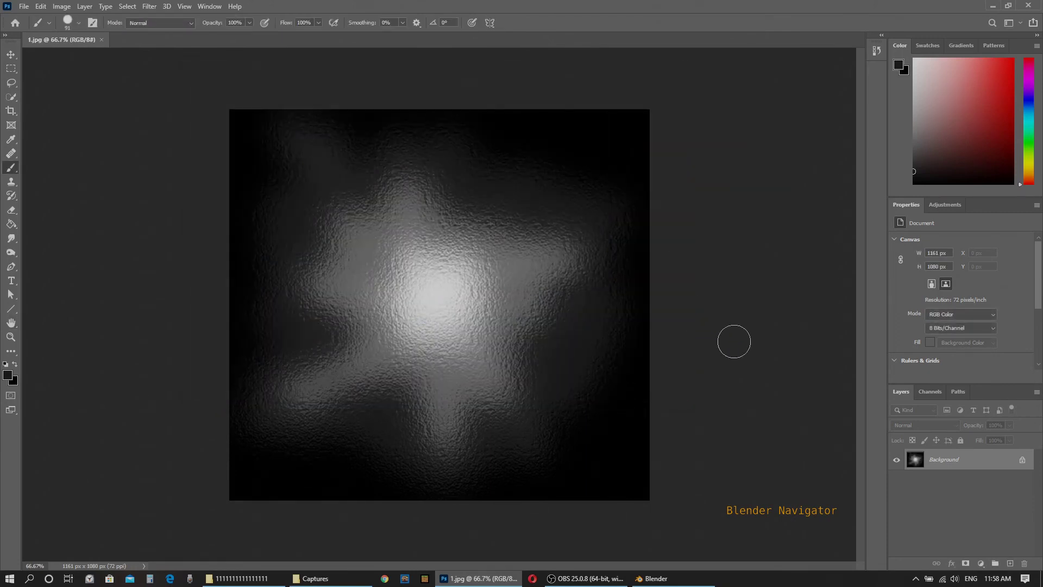
# Step: Switch to Blender and open the updated 1.jpg again as the displacement texture's image
pyautogui.click(658, 579)
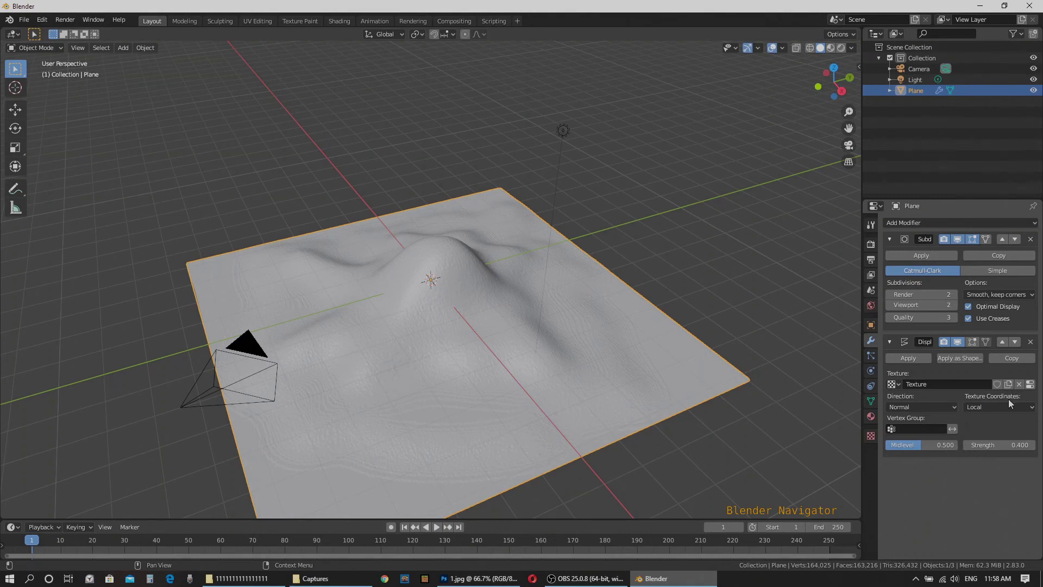
pyautogui.click(873, 438)
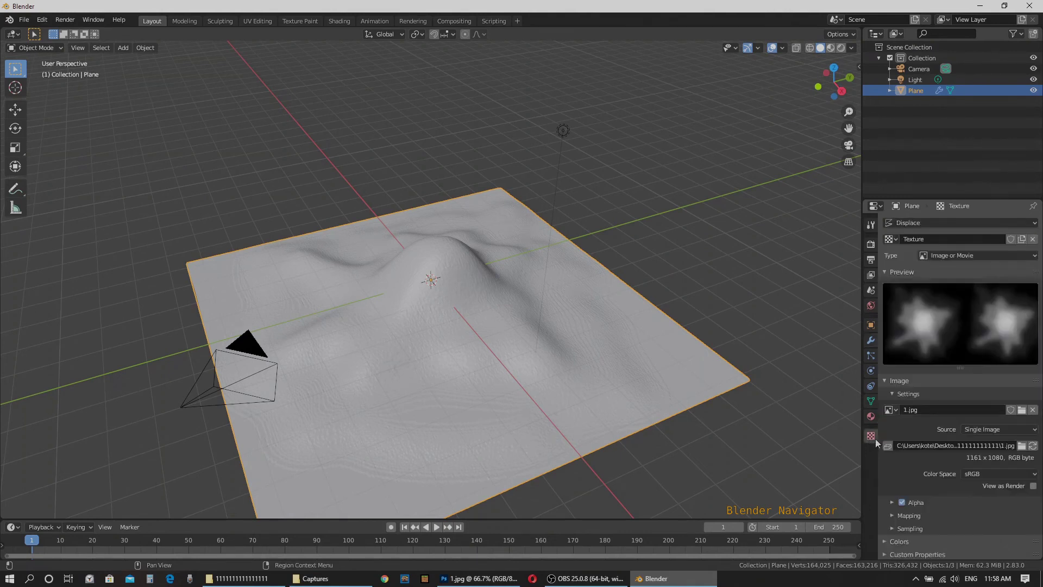
pyautogui.click(1023, 412)
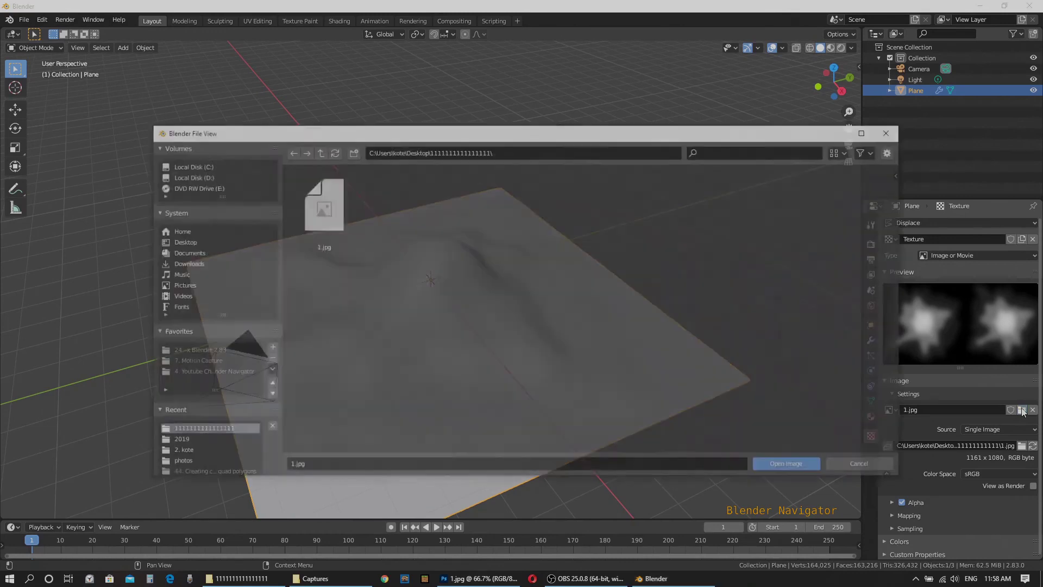
pyautogui.doubleClick(325, 204)
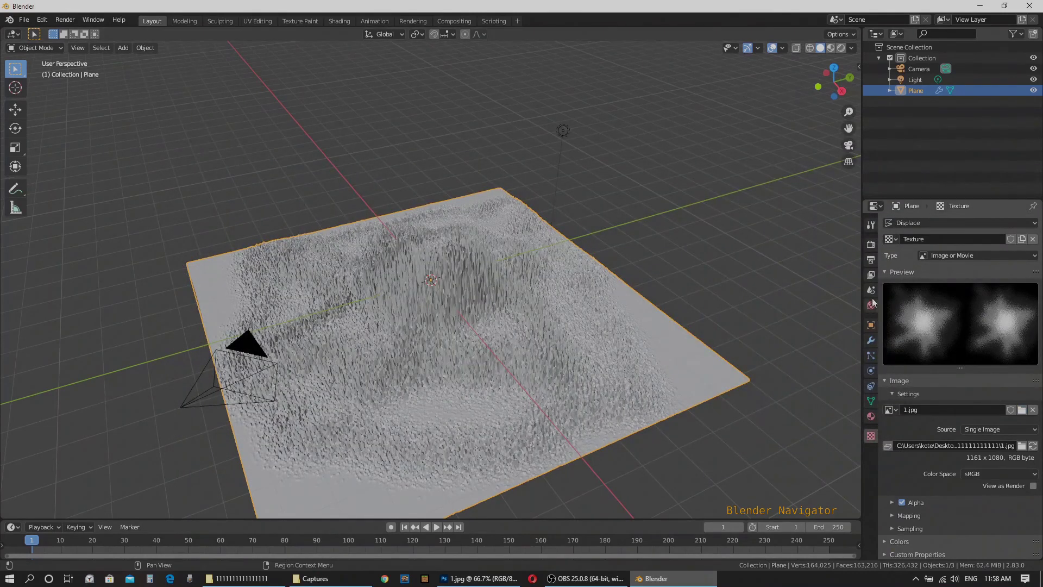
# Step: Set the Displace modifier's strength to 0.100 and view the plane from a lower angle
pyautogui.click(871, 225)
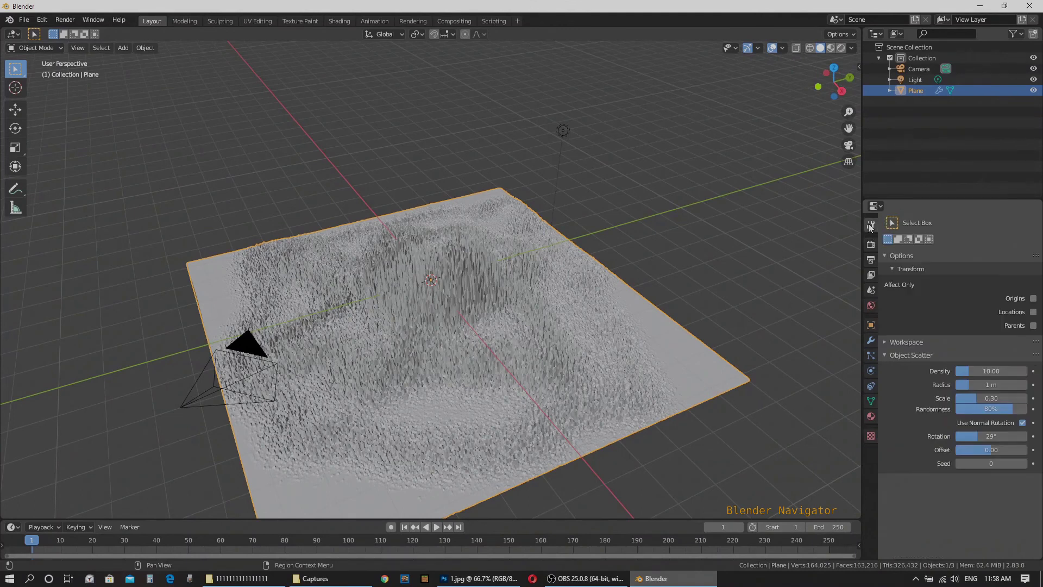
pyautogui.click(871, 339)
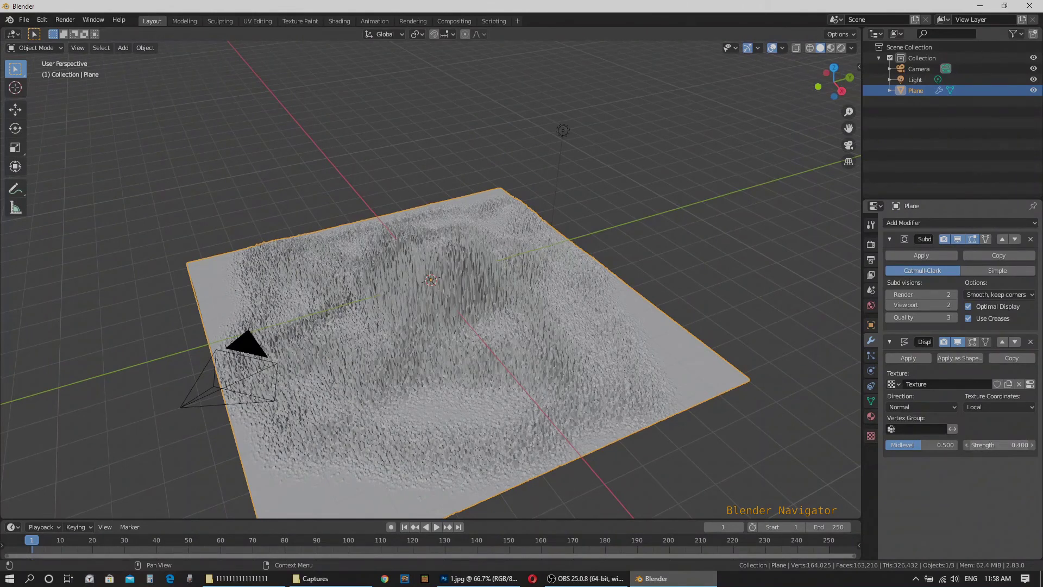
pyautogui.moveTo(1000, 444); pyautogui.dragTo(984, 445)
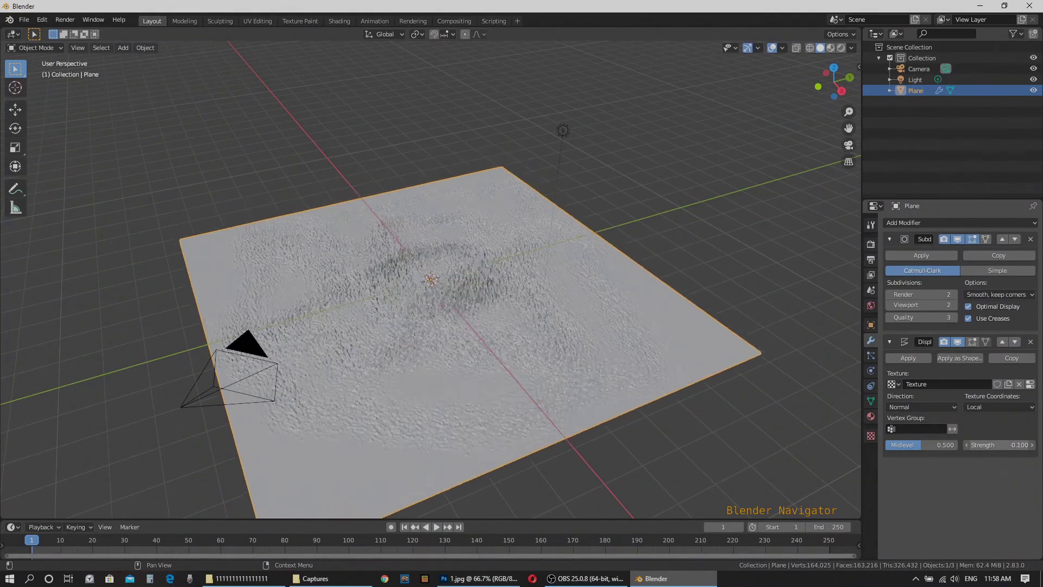
pyautogui.moveTo(436, 321); pyautogui.dragTo(445, 301)
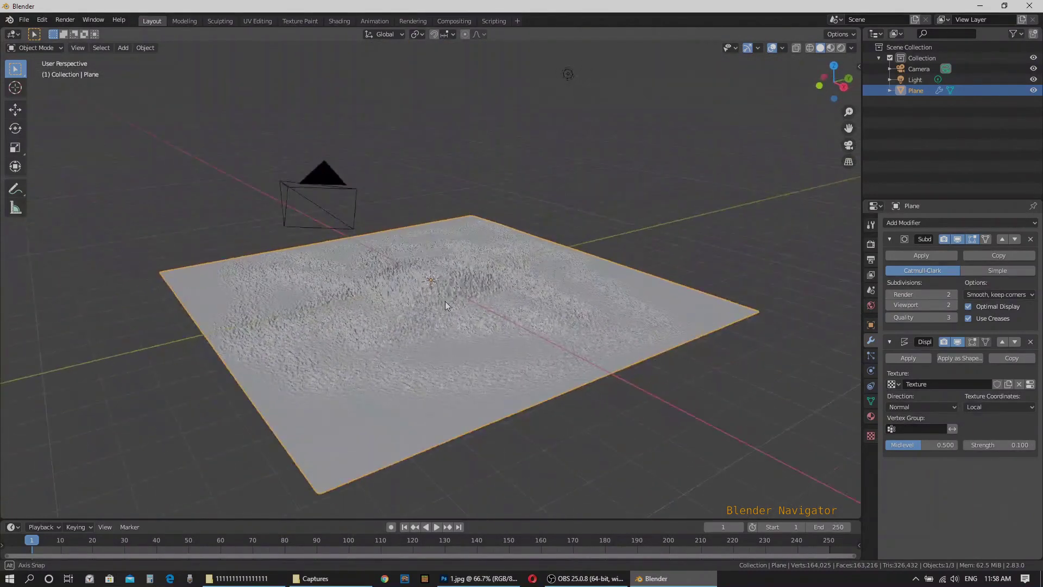
# Step: Set the Displace modifier's strength to 0.500 and view the terrain from slightly higher up
pyautogui.click(976, 442)
pyautogui.write('0.5')
pyautogui.press('Return')
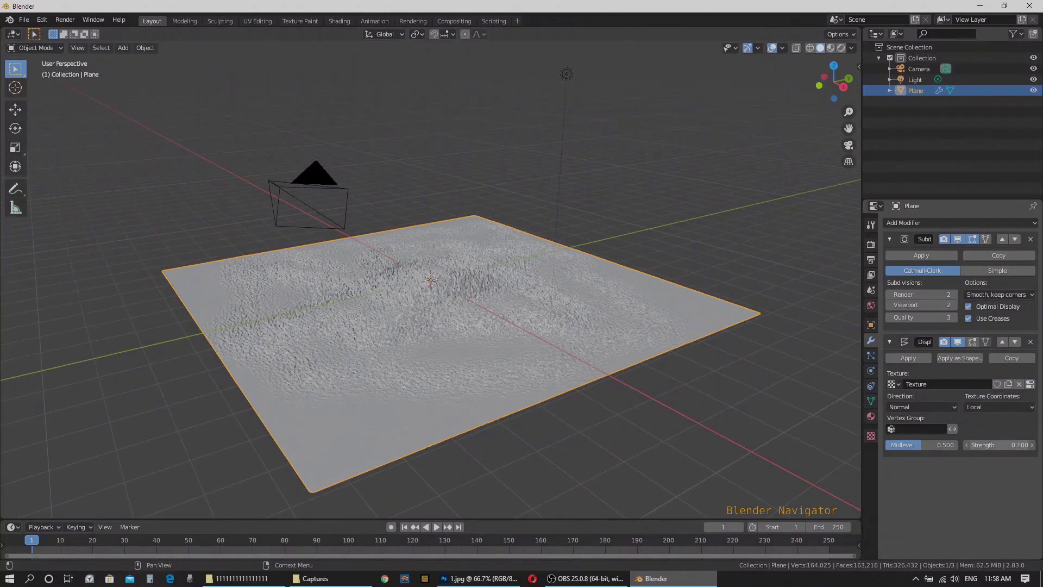
pyautogui.moveTo(1000, 445)
pyautogui.mouseDown()
pyautogui.moveTo(1017, 445)
pyautogui.moveTo(984, 445)
pyautogui.moveTo(1000, 444)
pyautogui.mouseUp()
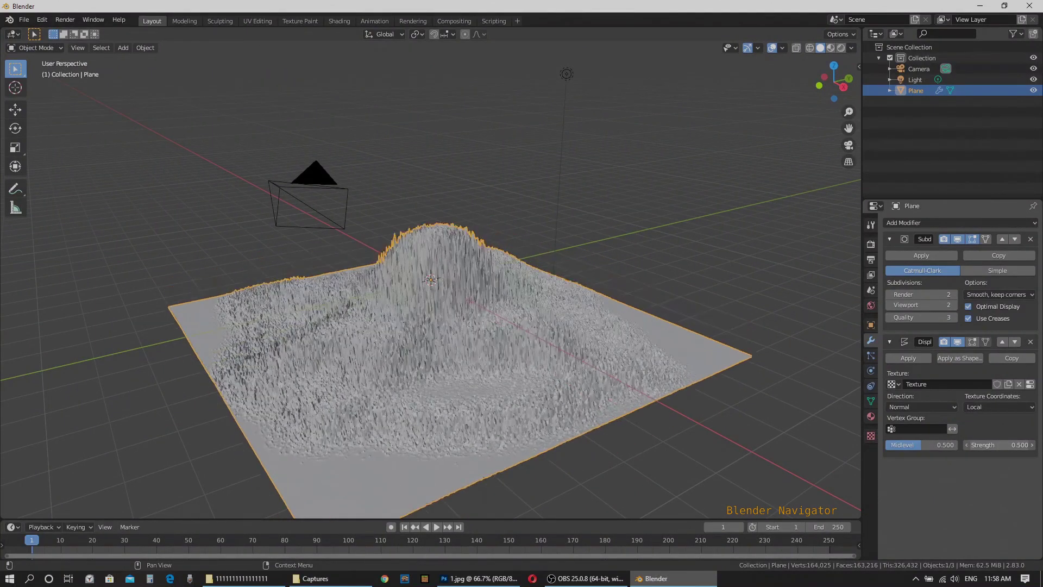
pyautogui.moveTo(508, 390)
pyautogui.mouseDown()
pyautogui.moveTo(474, 461)
pyautogui.moveTo(486, 406)
pyautogui.moveTo(514, 391)
pyautogui.mouseUp()
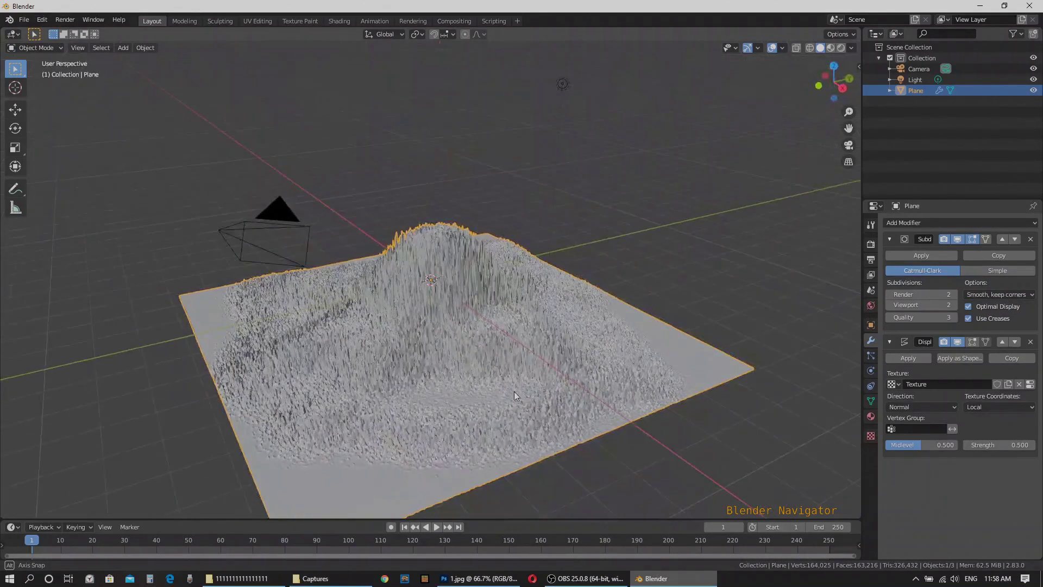
# Step: Switch to Photoshop, apply the Stained Glass texture filter with cell size 9, border thickness 1 and light intensity 3, and save 1.jpg
pyautogui.click(478, 578)
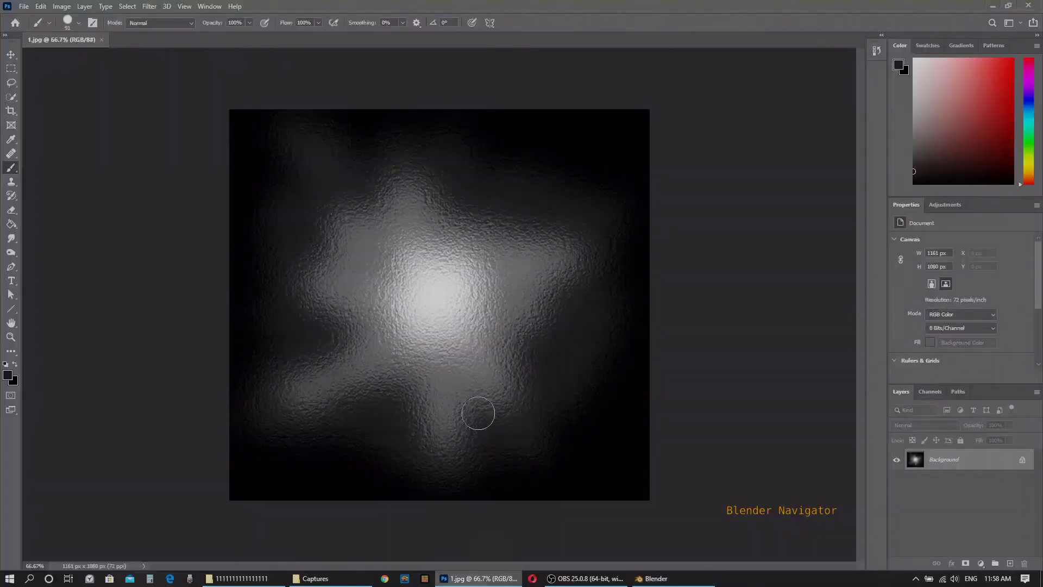
pyautogui.click(153, 6)
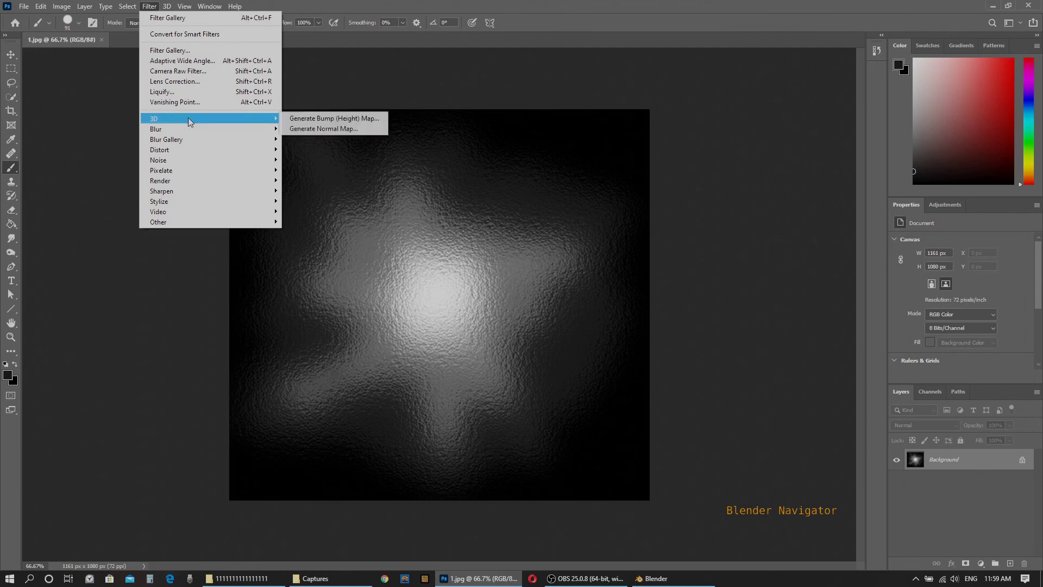
pyautogui.click(191, 50)
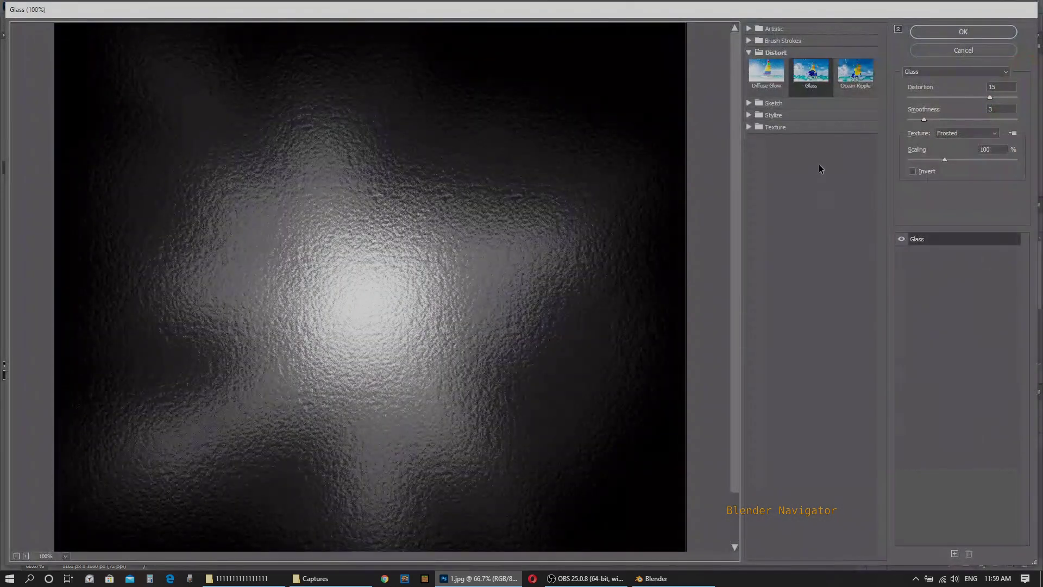
pyautogui.click(773, 127)
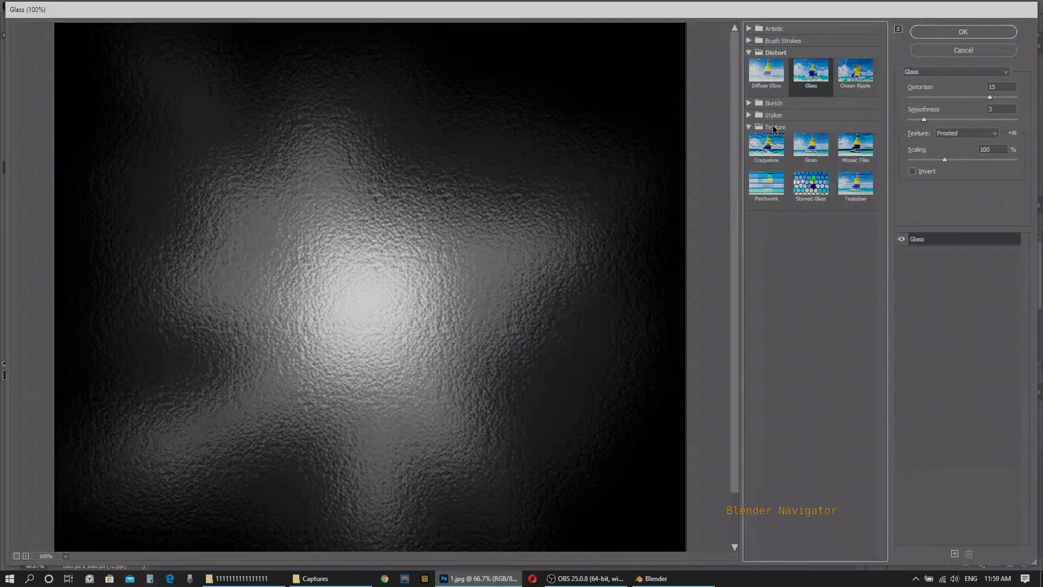
pyautogui.click(816, 183)
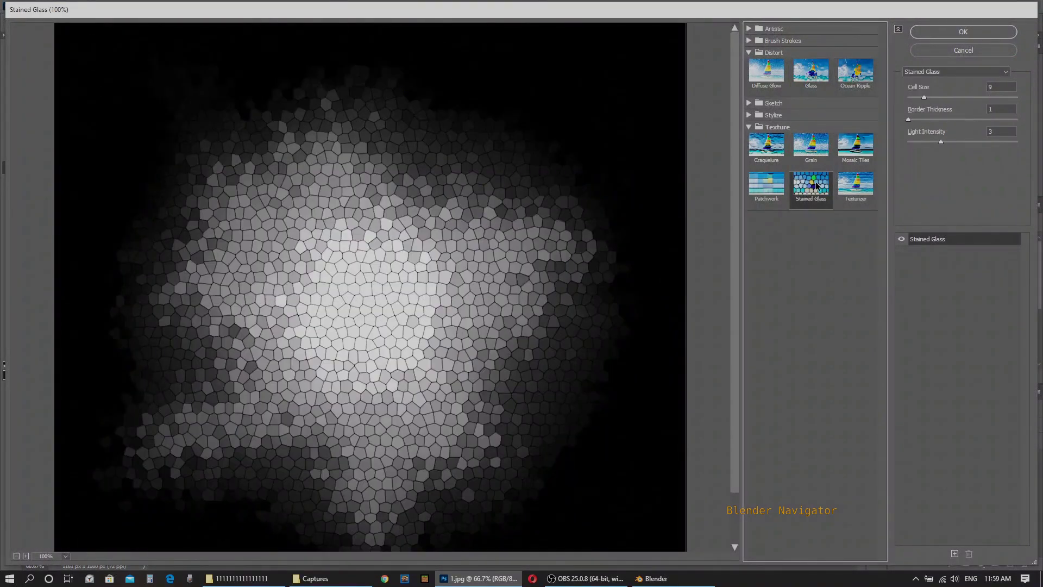
pyautogui.click(962, 34)
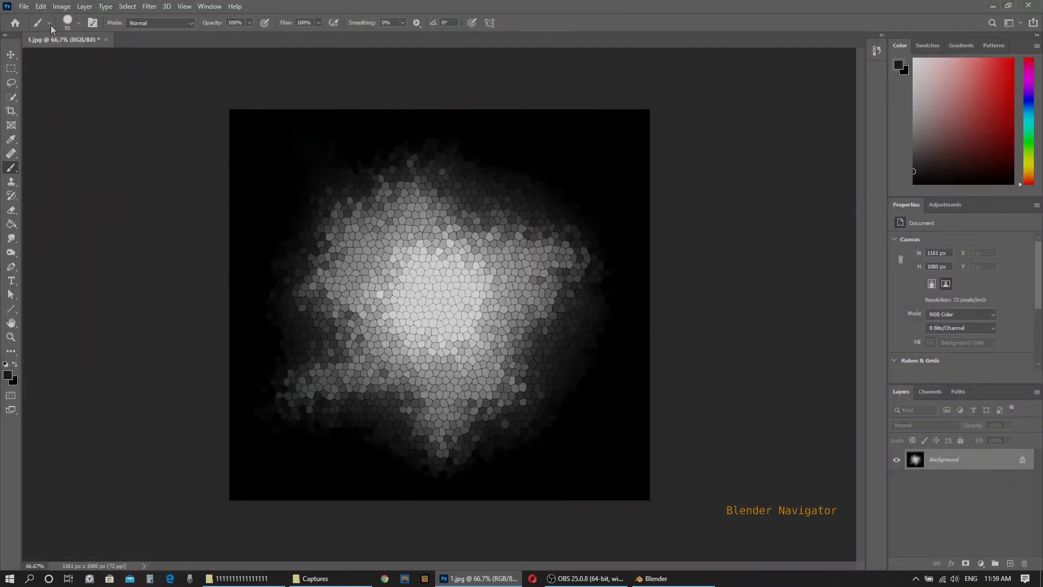
pyautogui.click(23, 7)
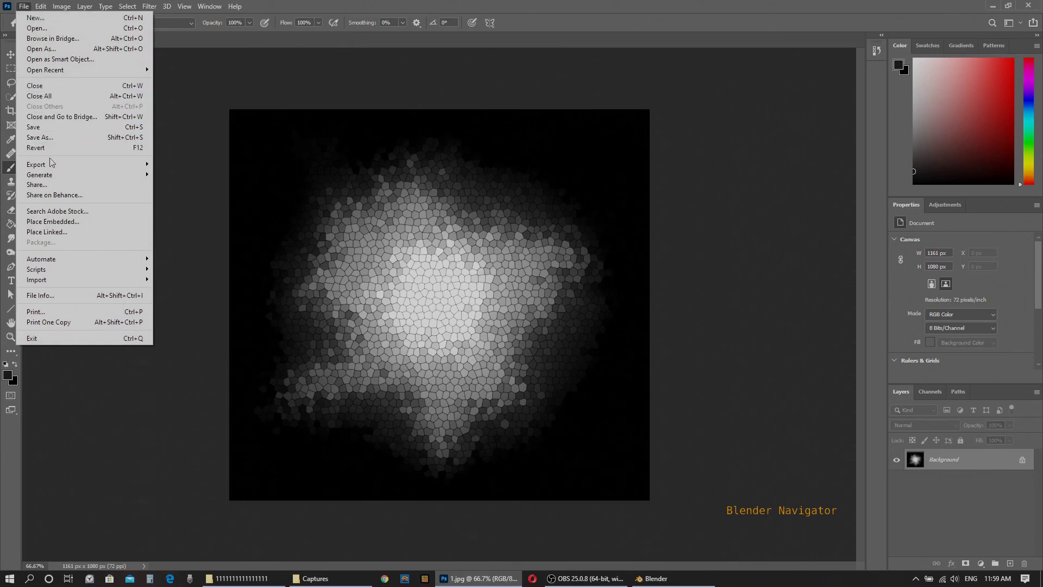
pyautogui.click(50, 131)
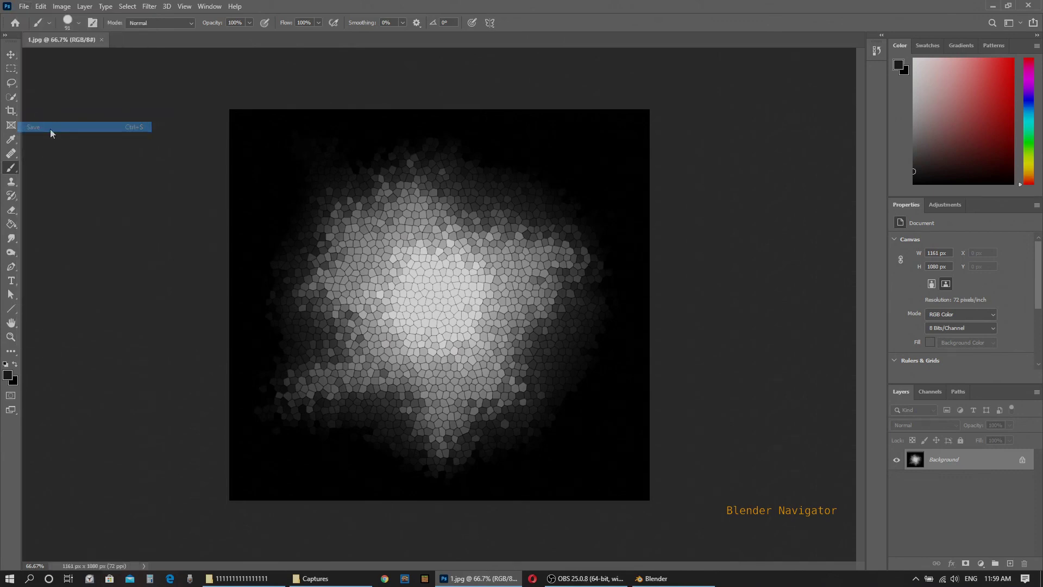
# Step: Switch to Blender and load the stained-glass version of 1.jpg as the displacement texture's image
pyautogui.click(655, 578)
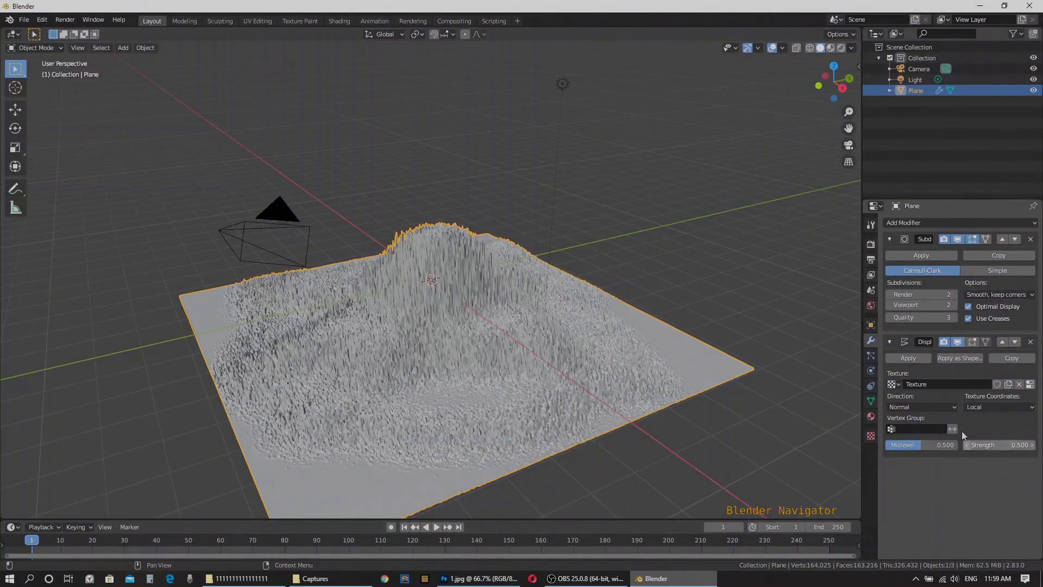
pyautogui.click(871, 436)
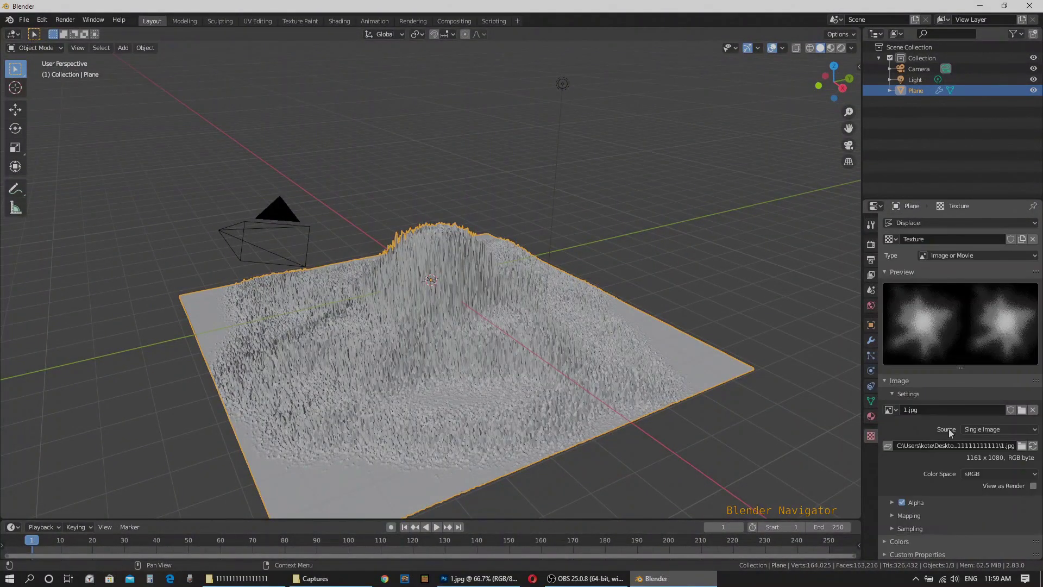
pyautogui.click(1022, 446)
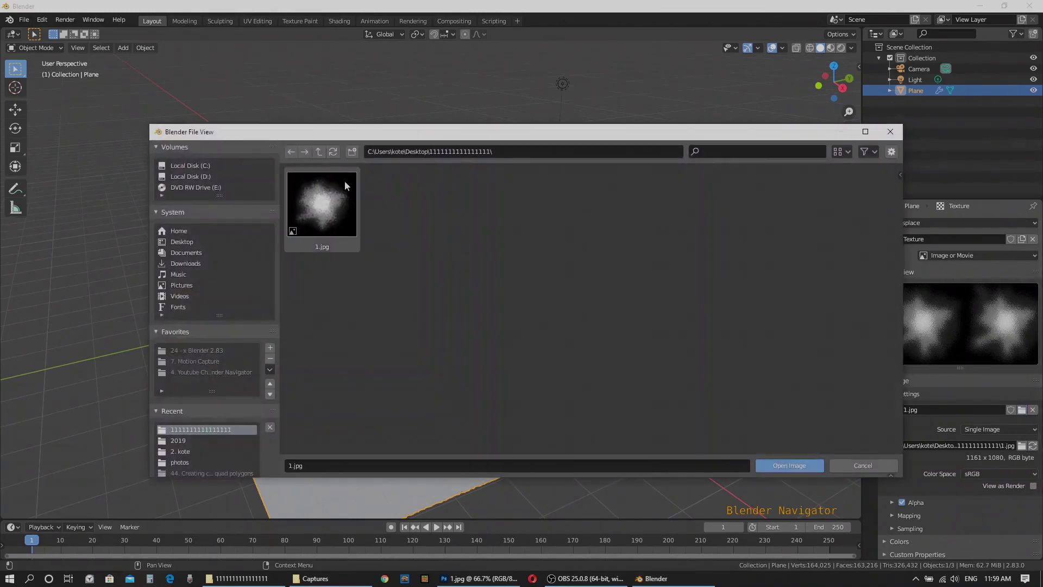
pyautogui.doubleClick(337, 199)
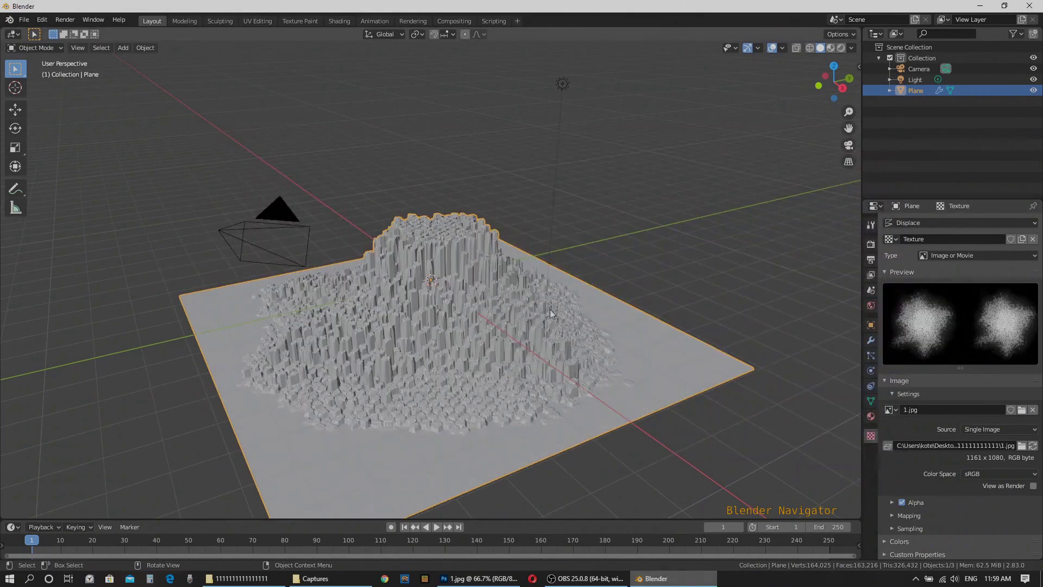
# Step: Examine the column-shaped terrain up close and from several angles
pyautogui.moveTo(550, 313); pyautogui.dragTo(507, 287)
pyautogui.scroll(5, 448, 336)
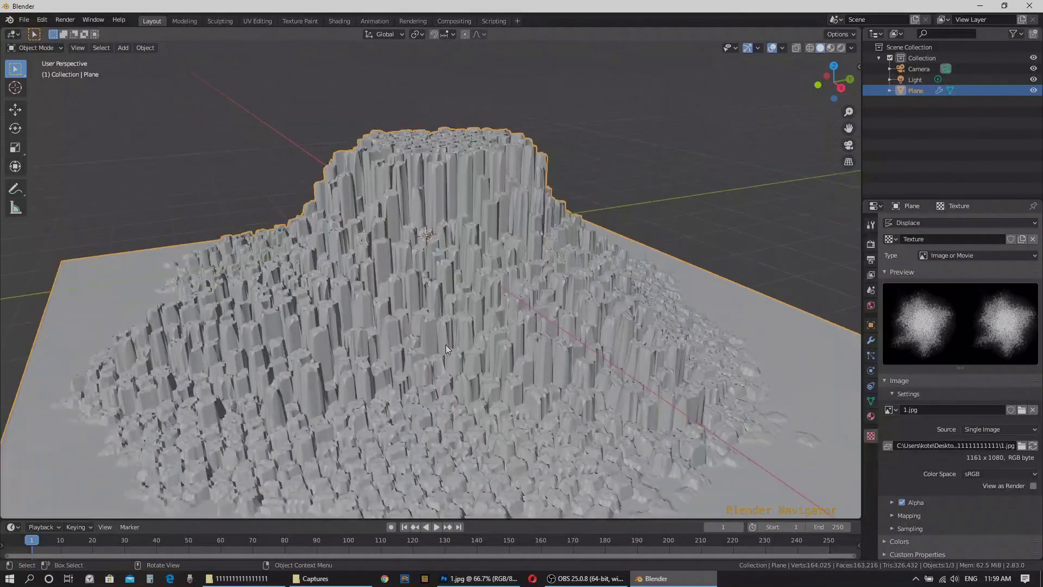
pyautogui.scroll(-5, 456, 285)
pyautogui.scroll(-2, 497, 301)
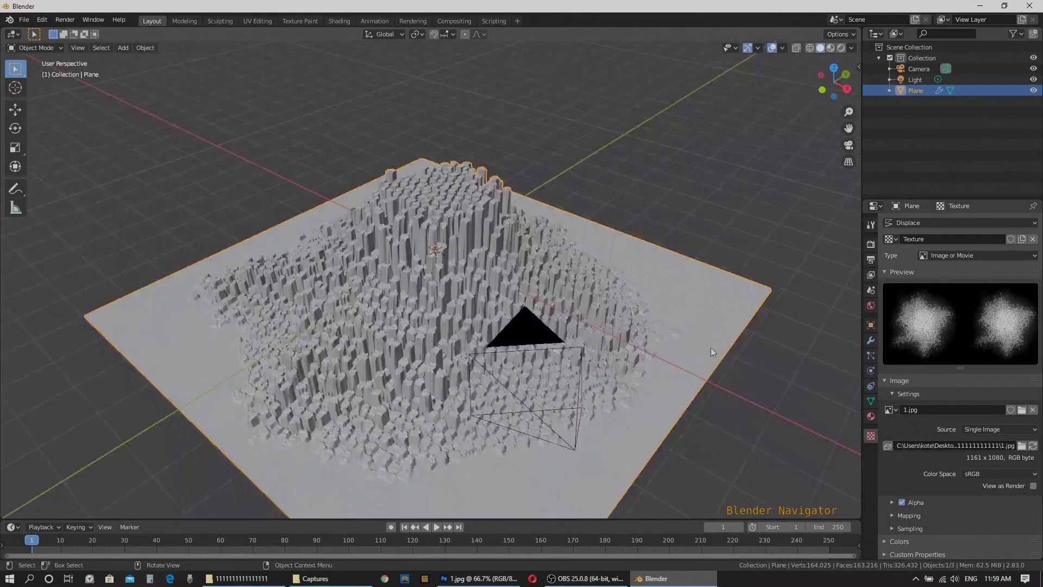
pyautogui.moveTo(667, 349); pyautogui.dragTo(468, 388)
pyautogui.scroll(2, 394, 408)
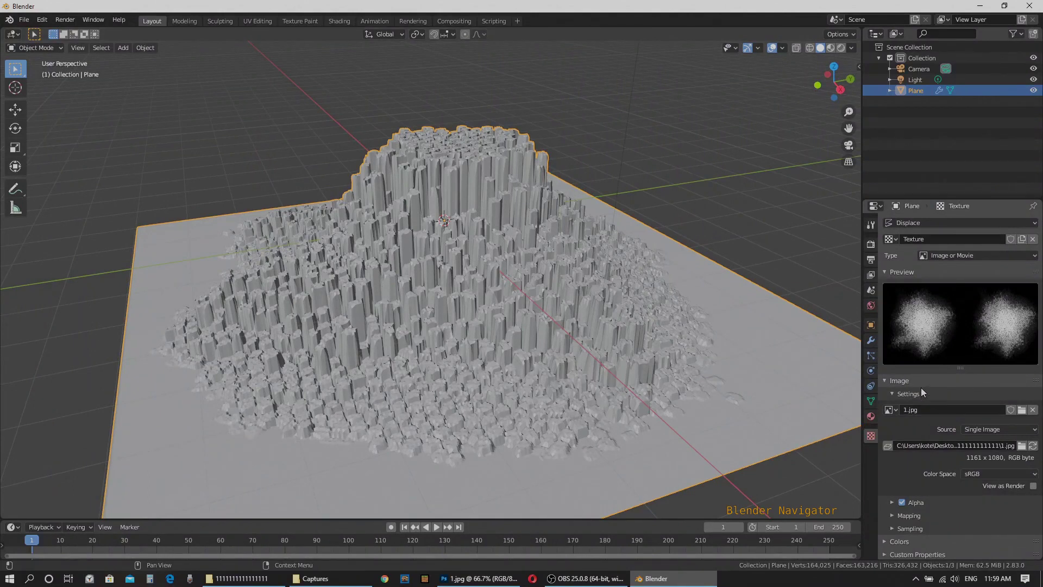
pyautogui.press('shift')
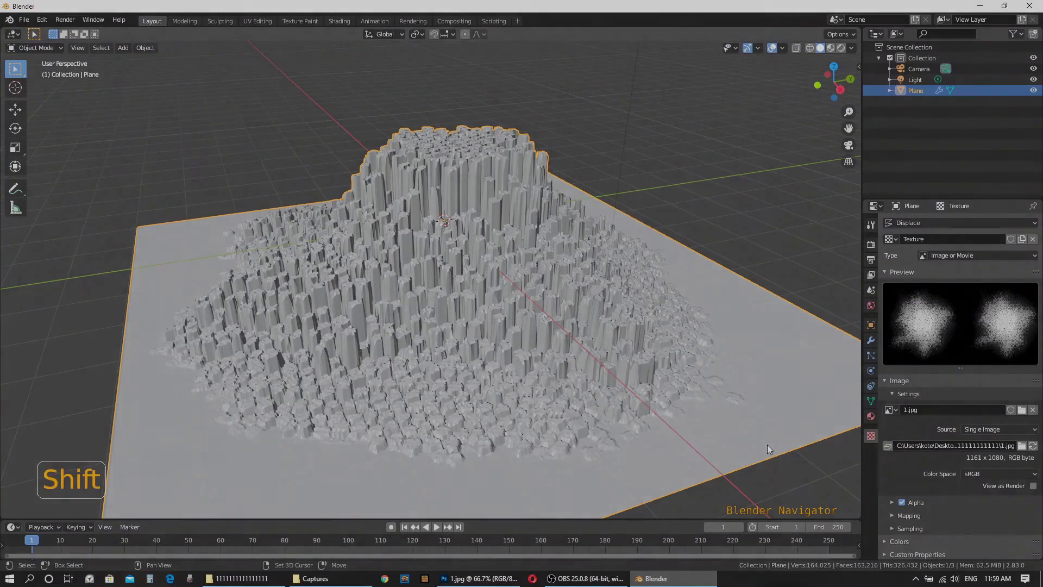